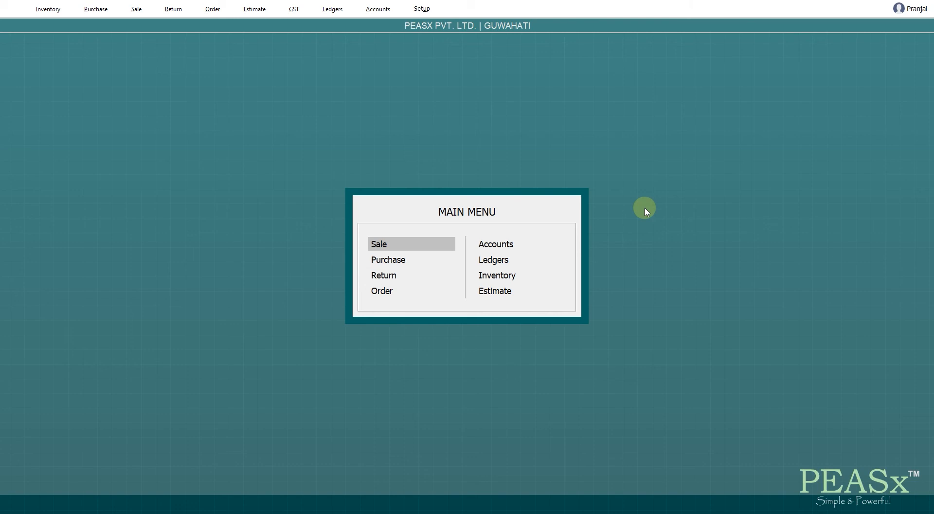
Open the form for adding a new inventory item
key("Down")
key("Down")
key("Down")
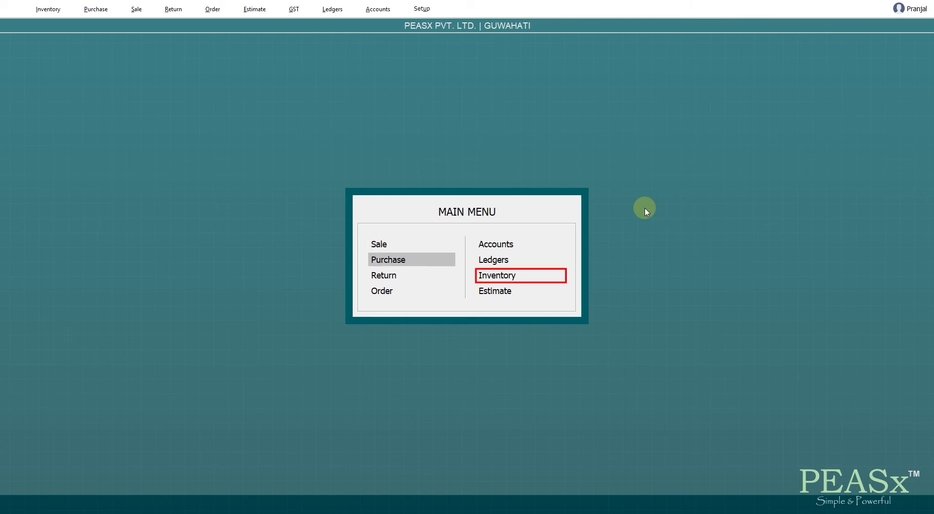
key("Right")
key("Up")
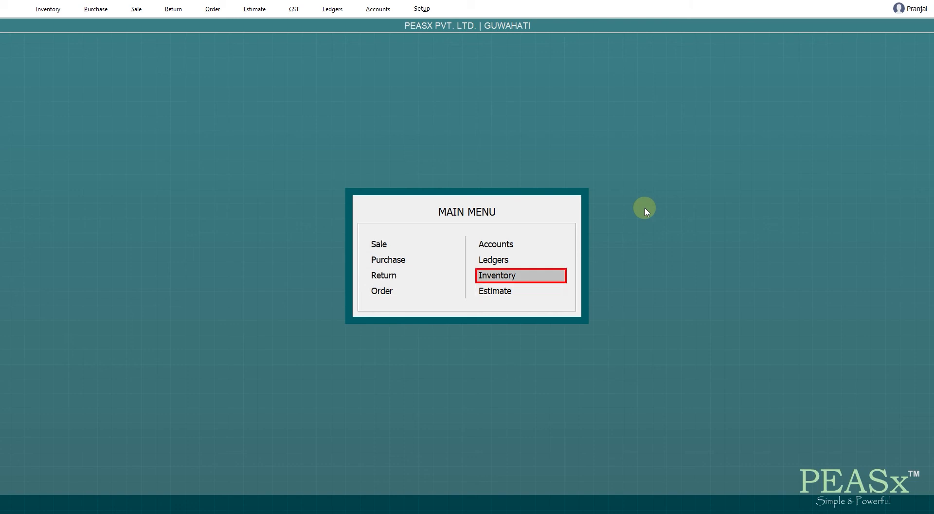
left_click(55, 13)
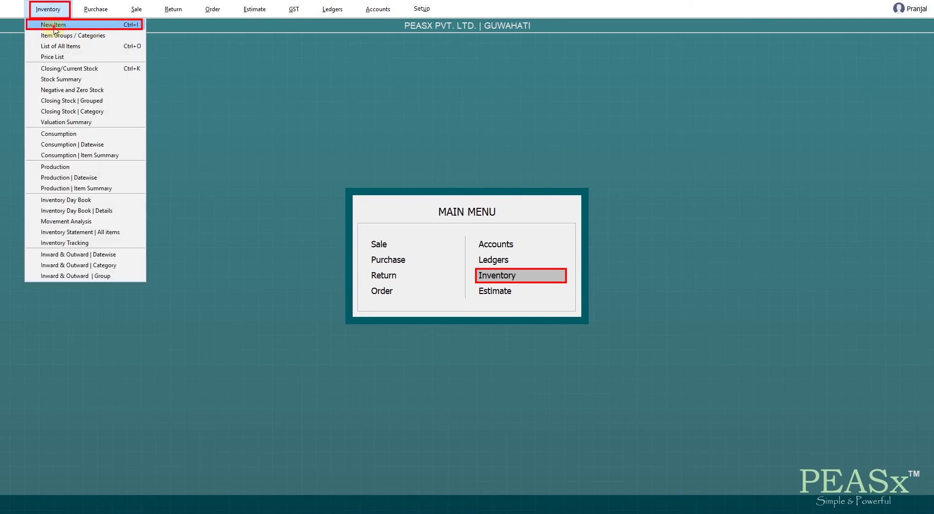
left_click(55, 30)
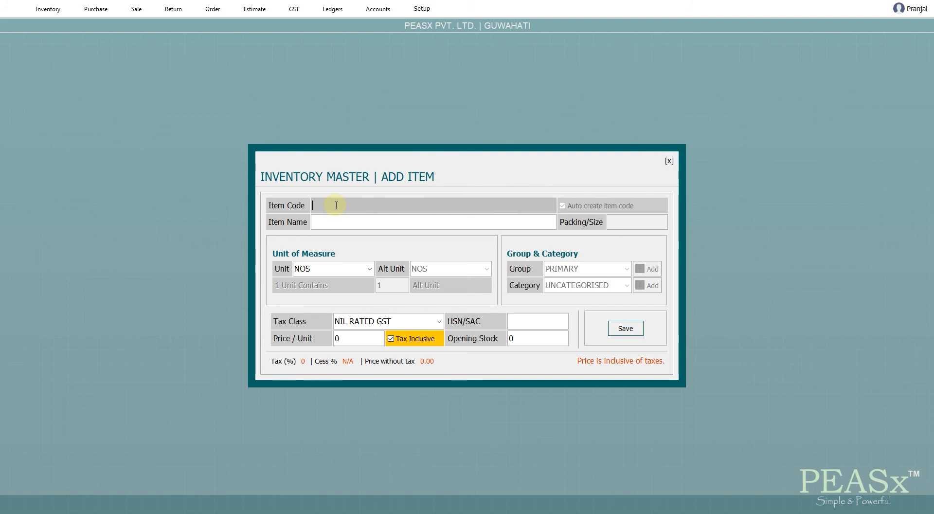
Enter item code 161303082 and item name Del Monte Baked Beans for the new item
type("161303082")
key("Return")
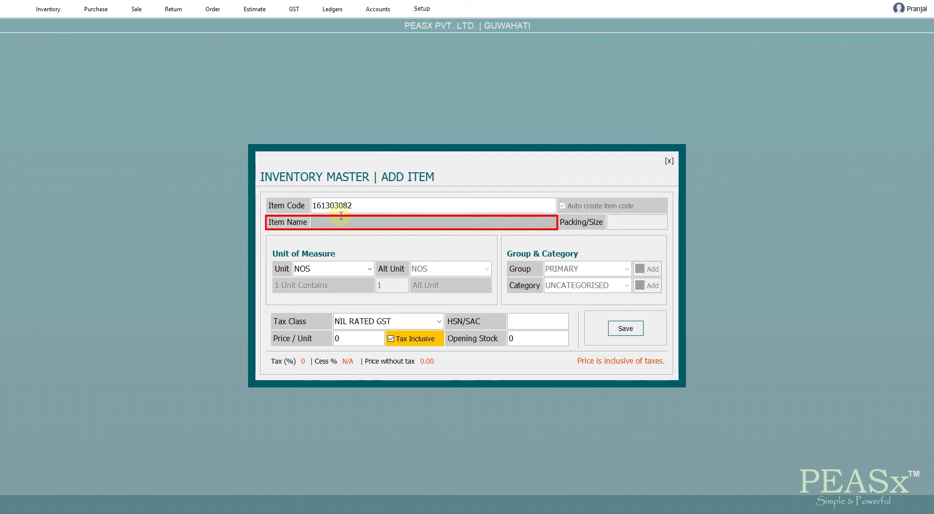
type("De")
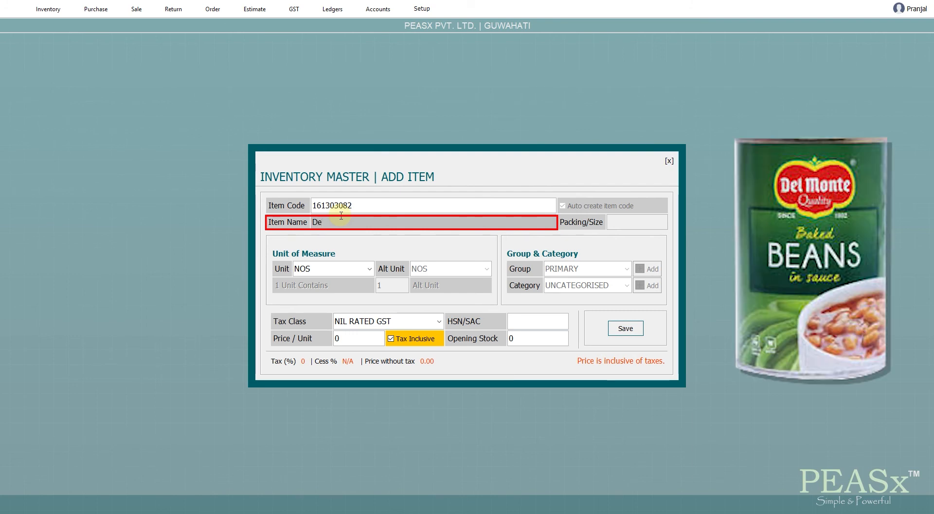
type("l Monte Baked Beans")
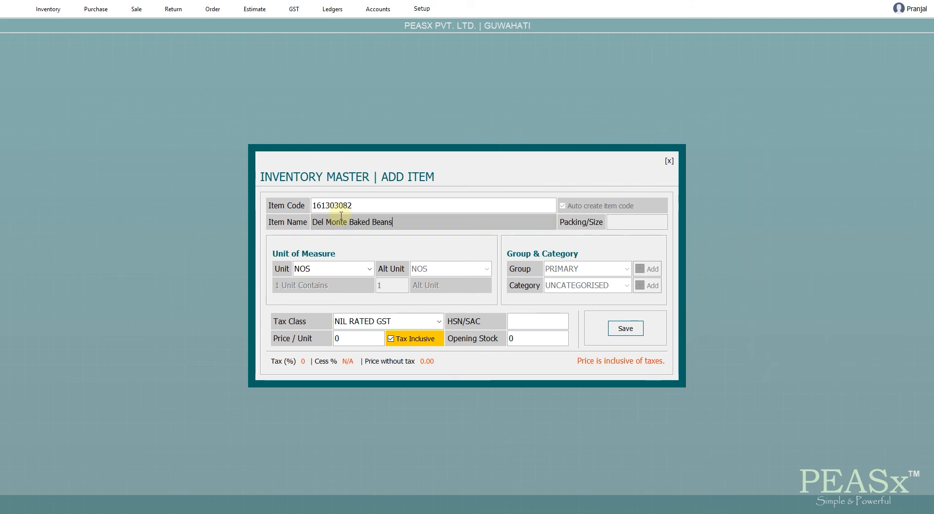
key("Return")
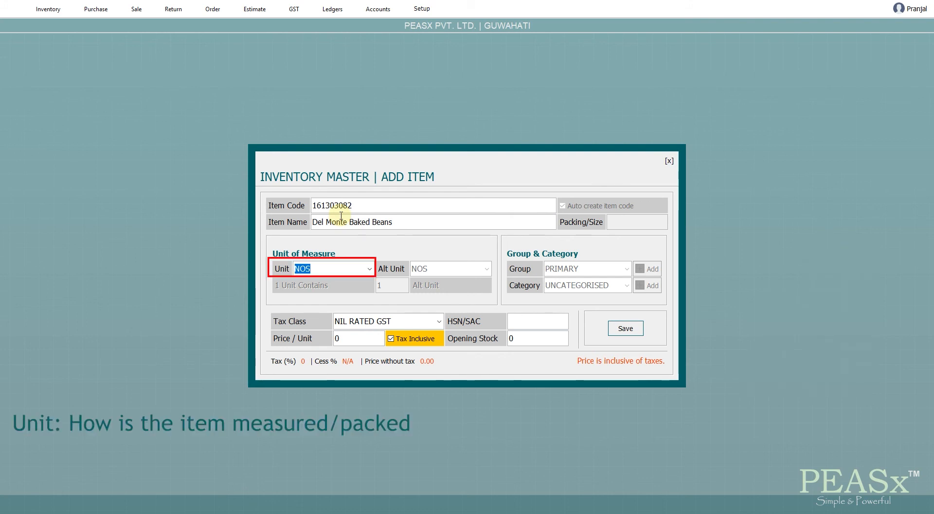
Set the new item's unit of measure to CAN
left_click(370, 270)
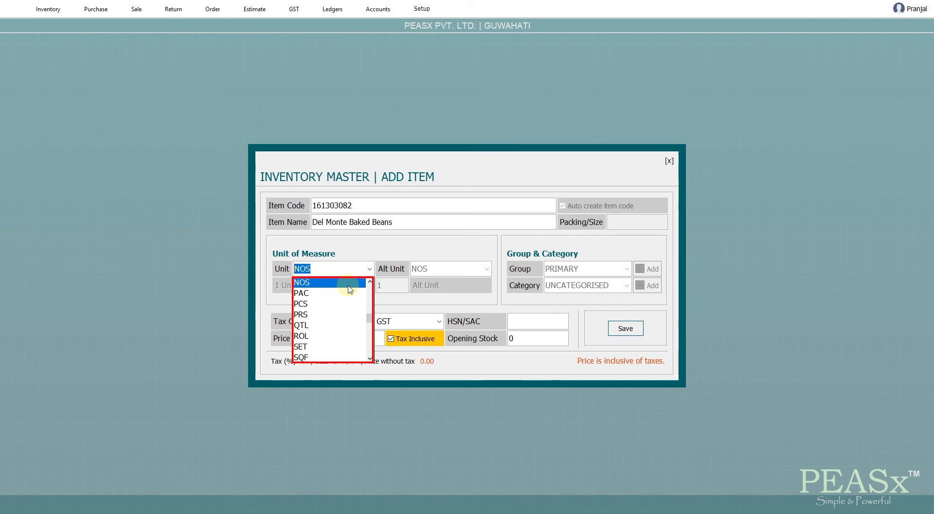
type("CAN")
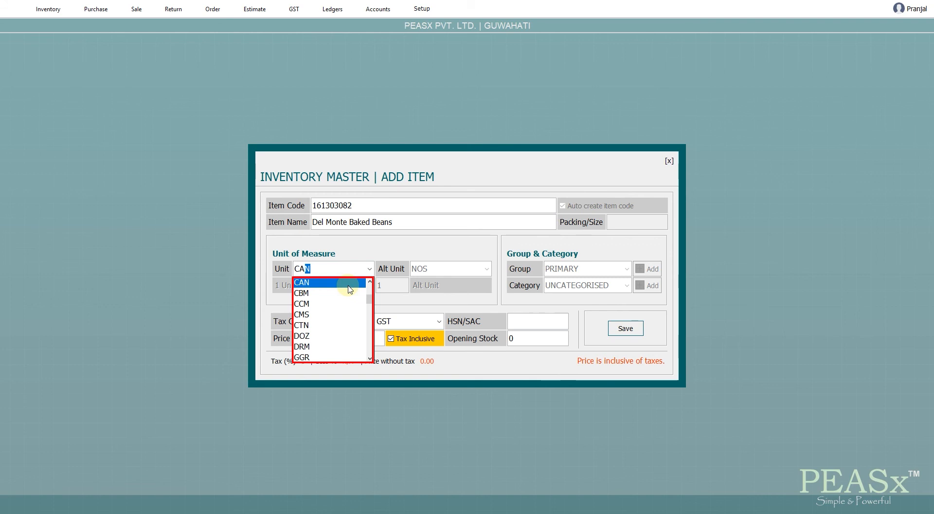
key("Return")
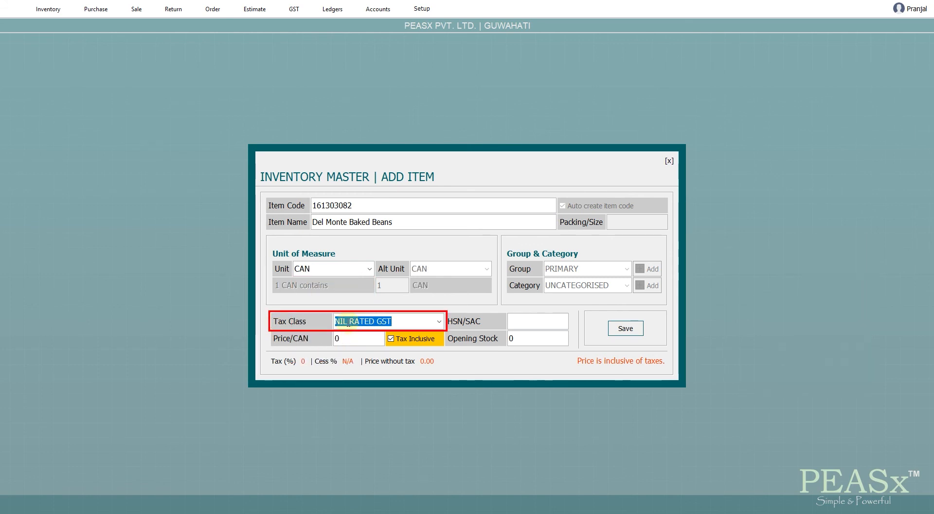
left_click(348, 270)
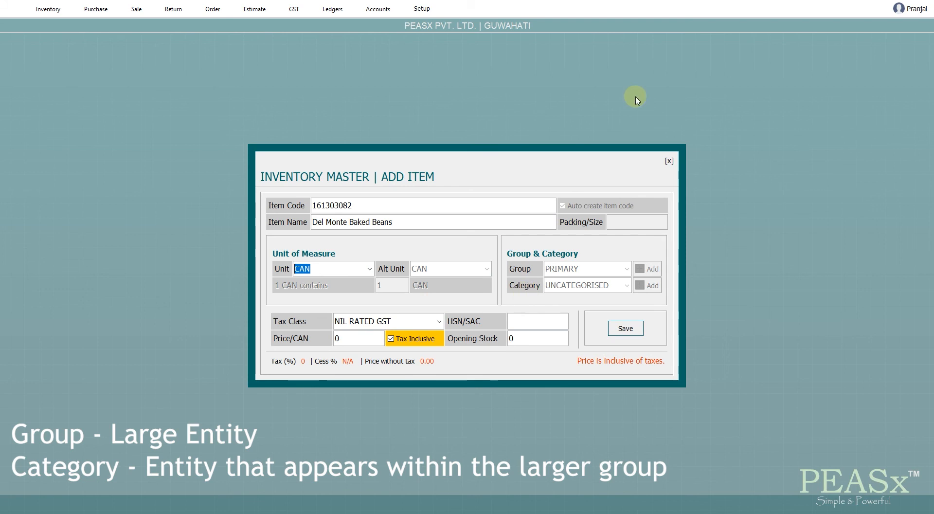
Set Enable item grouping to YES in the inventory preferences and save them
left_click(424, 11)
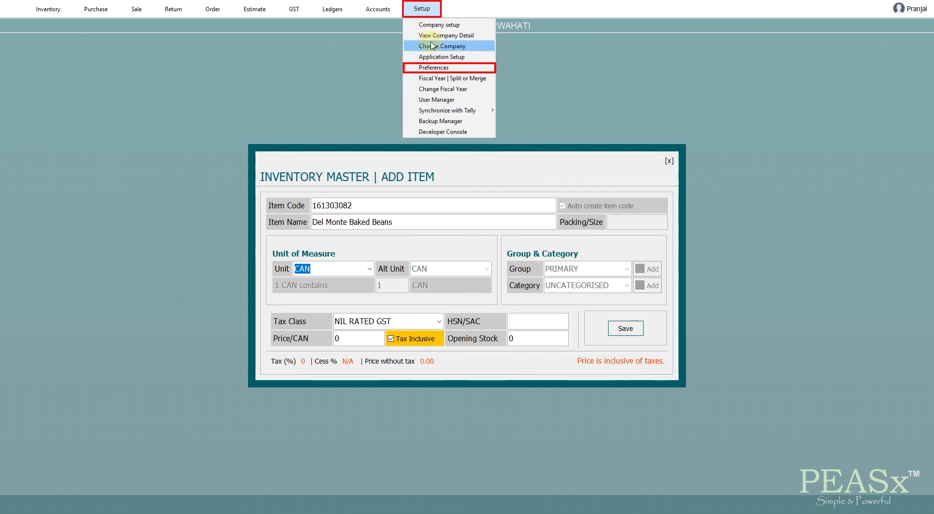
left_click(440, 71)
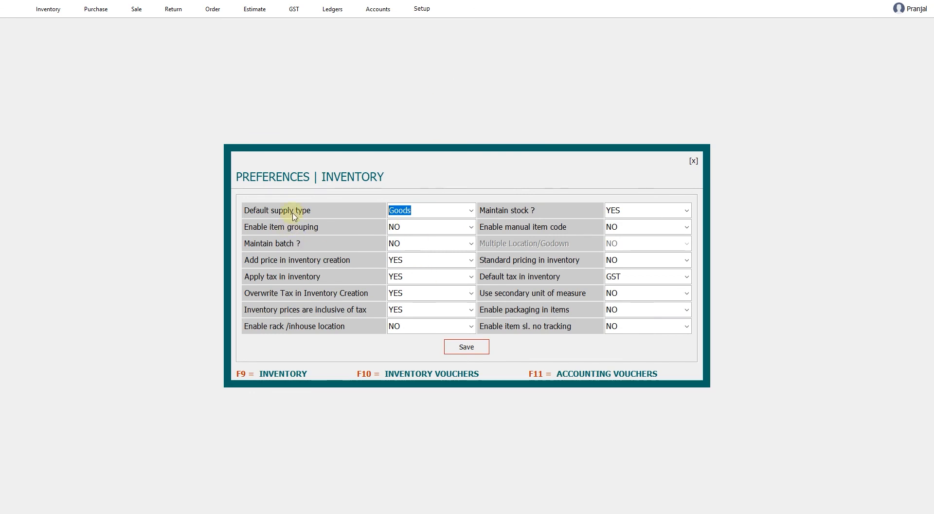
key("Tab")
key("Return")
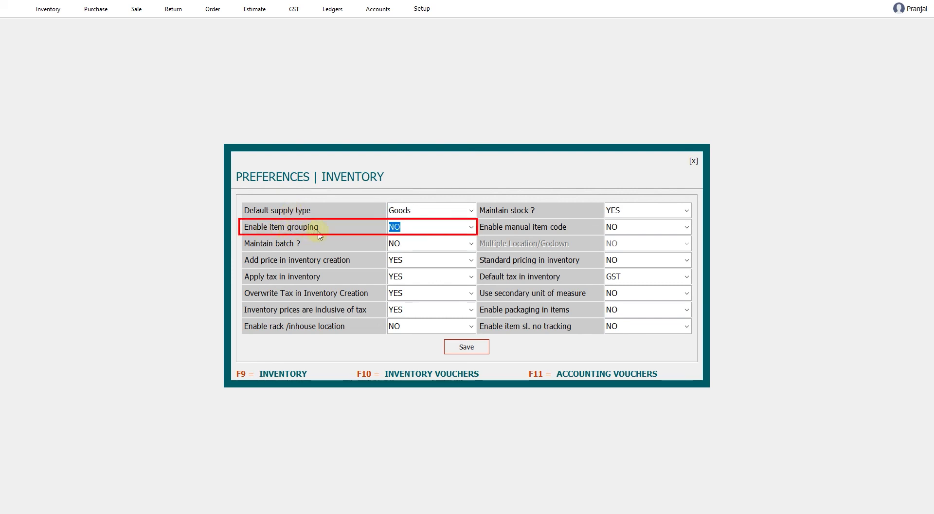
left_click(392, 230)
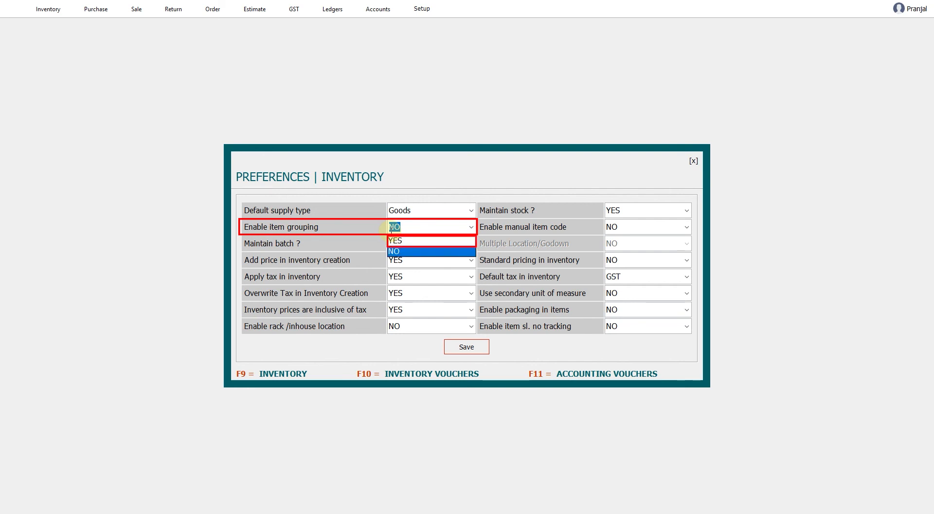
key("Up")
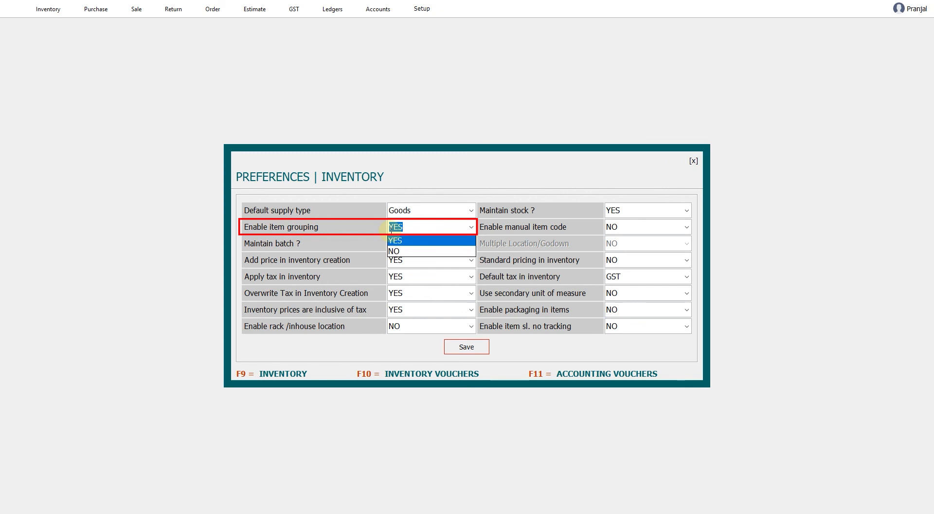
key("Return")
key("Return")
key("Return")
key("Return")
key("Return")
key("Return")
key("Return")
key("Return")
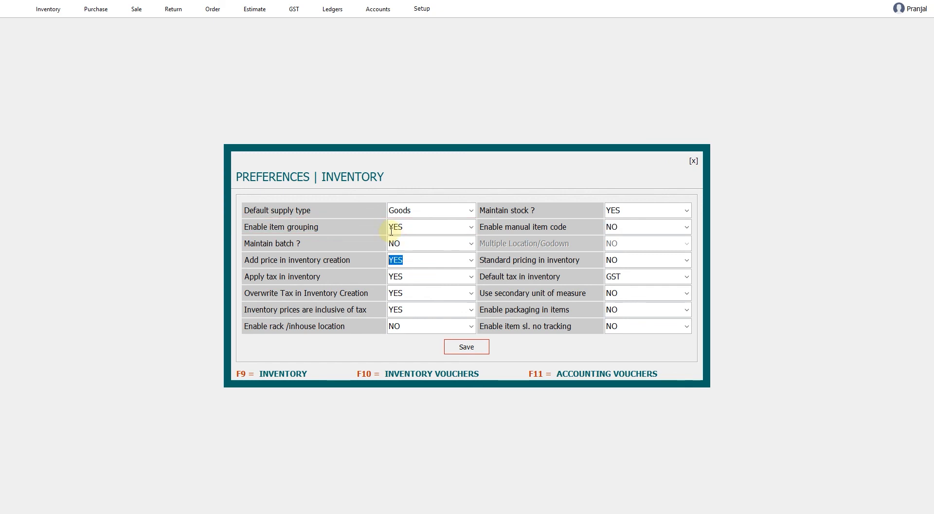
key("Return")
key("Return")
key("Return")
key("Return")
key("Return")
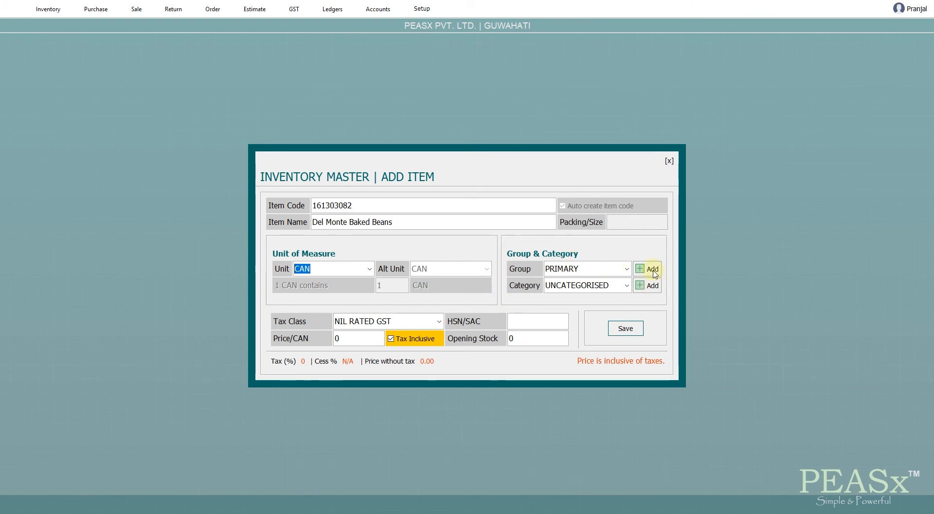
Examine the inventory groups and categories list and return to the new item form
left_click(54, 11)
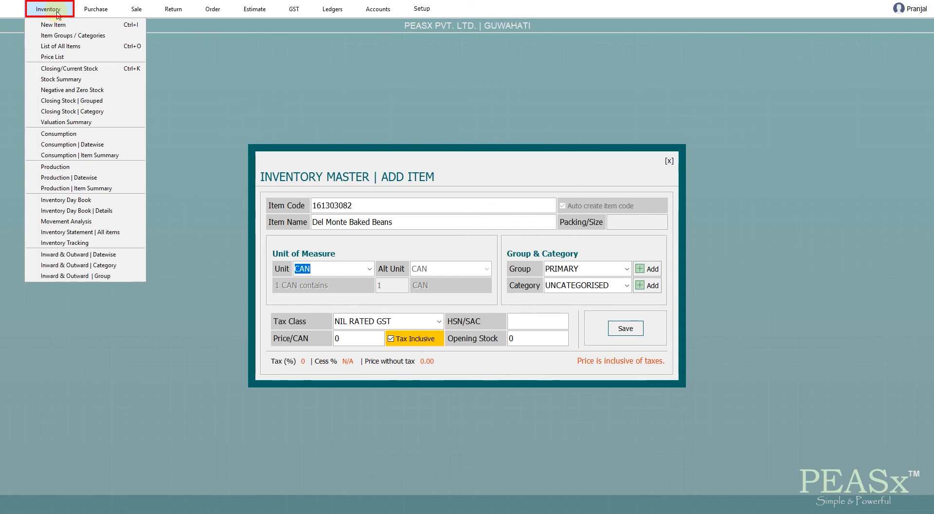
left_click(58, 37)
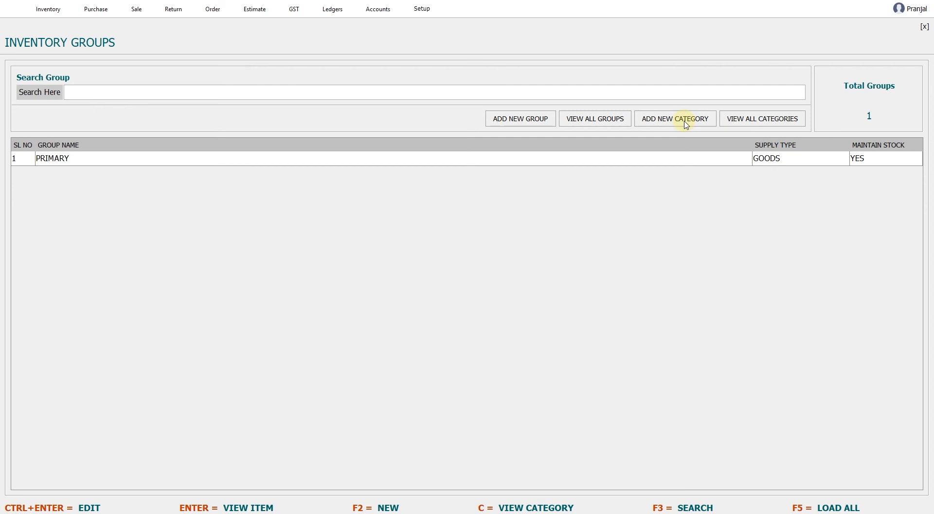
key("Escape")
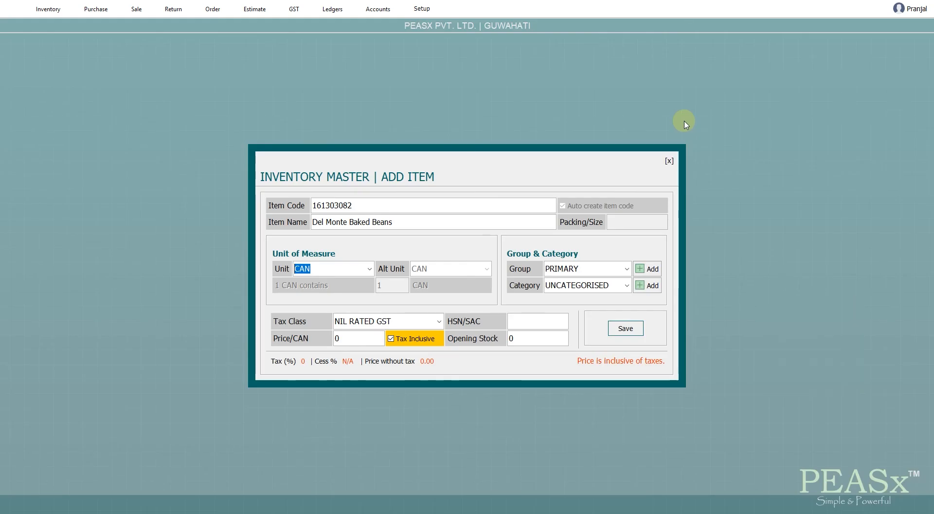
Add an item group named Canned Foods with Maintain Stock set to YES and supply type GOODS, and save it
left_click(644, 272)
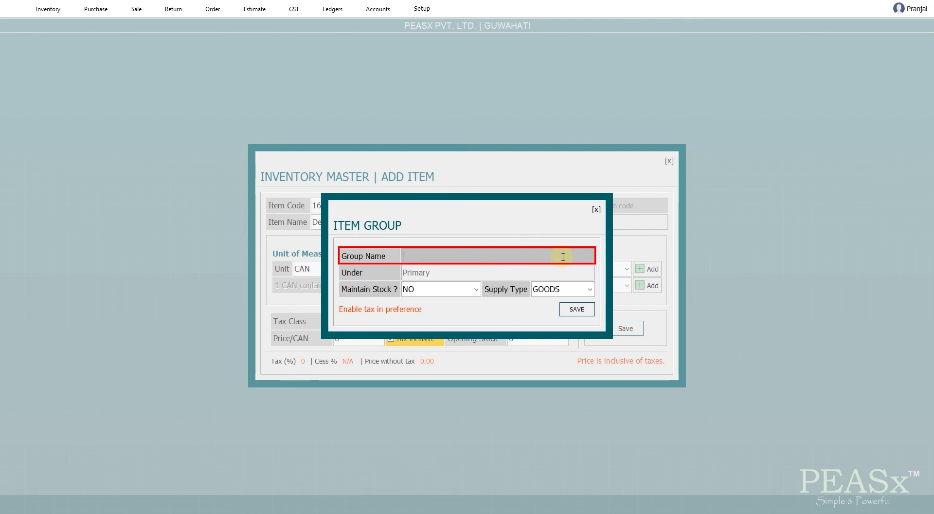
type("Canned Foods")
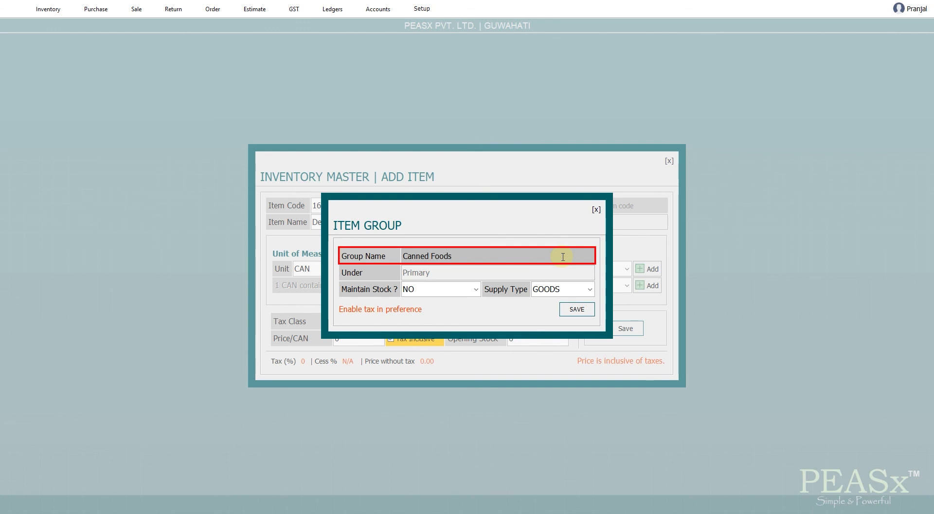
key("Return")
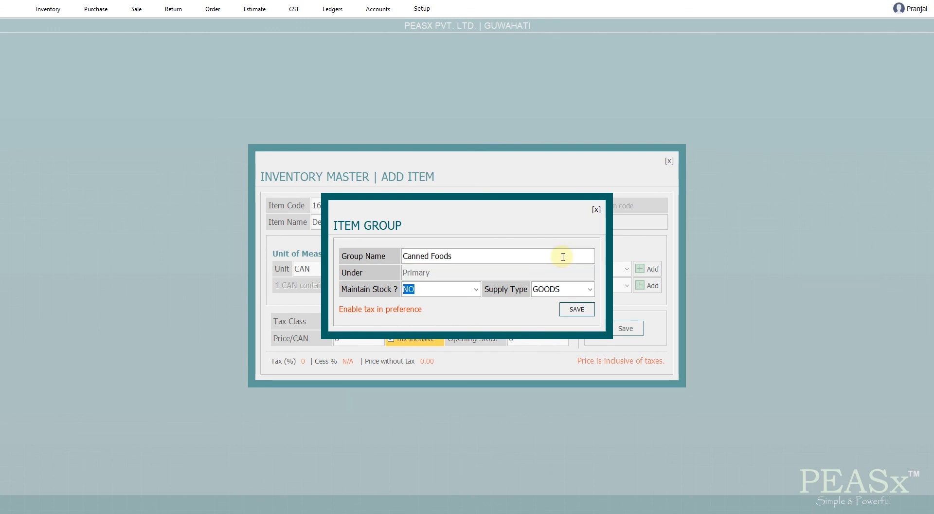
left_click(475, 292)
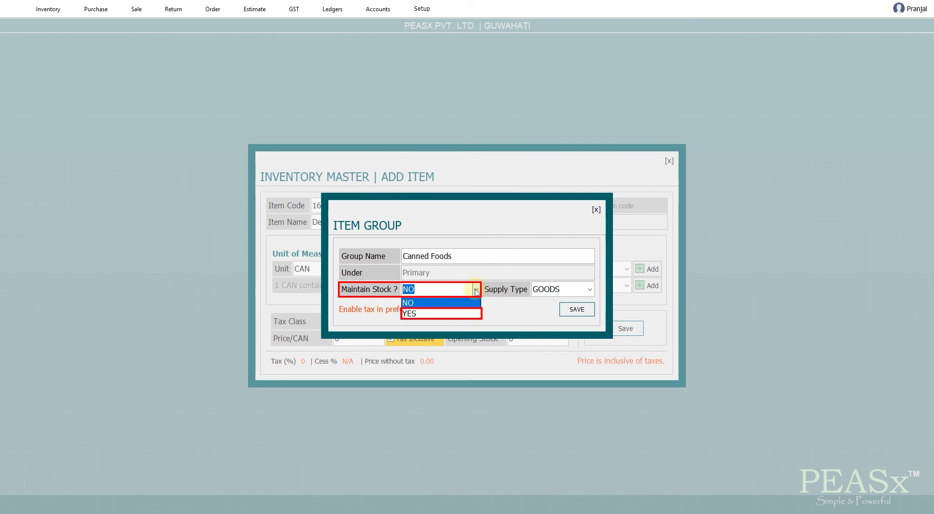
left_click(456, 314)
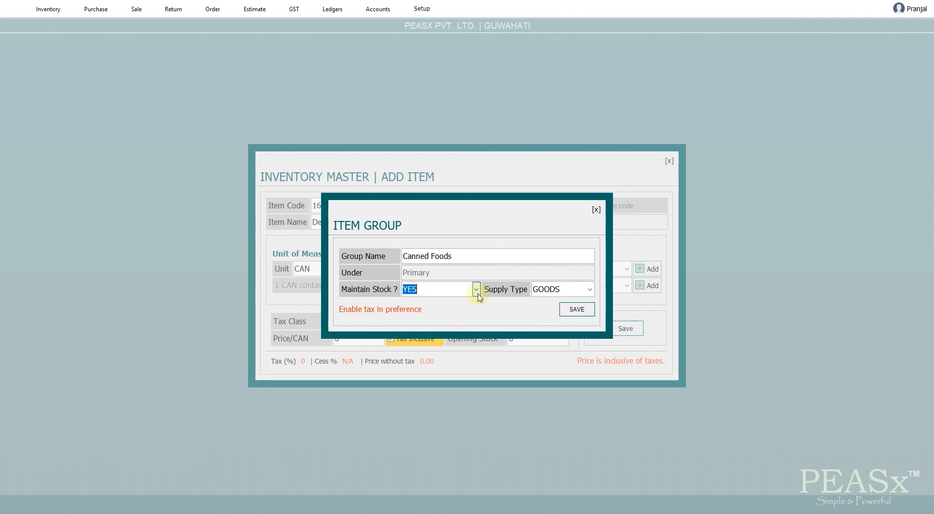
left_click(590, 289)
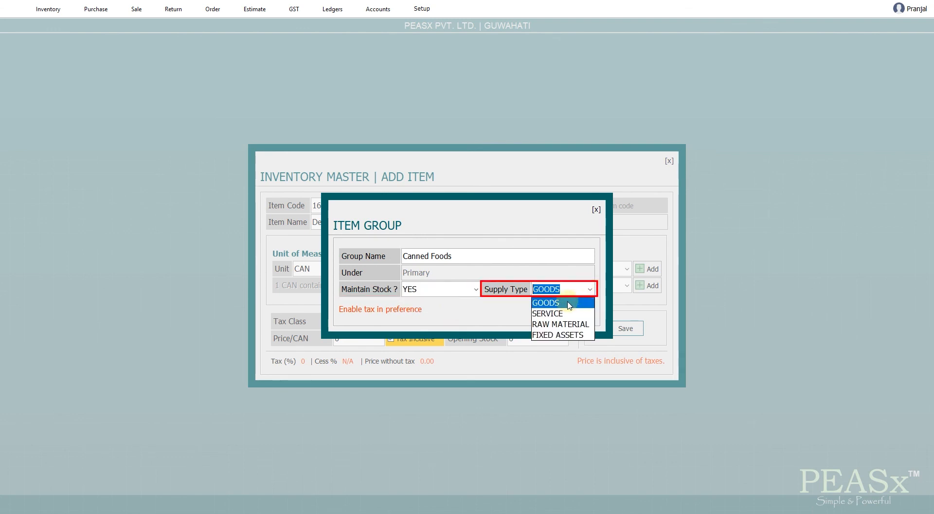
left_click(578, 301)
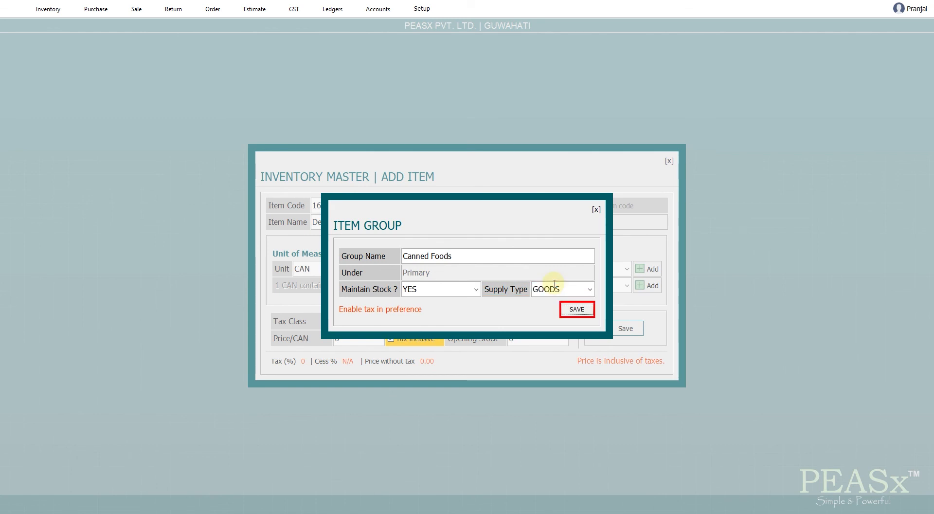
key("Return")
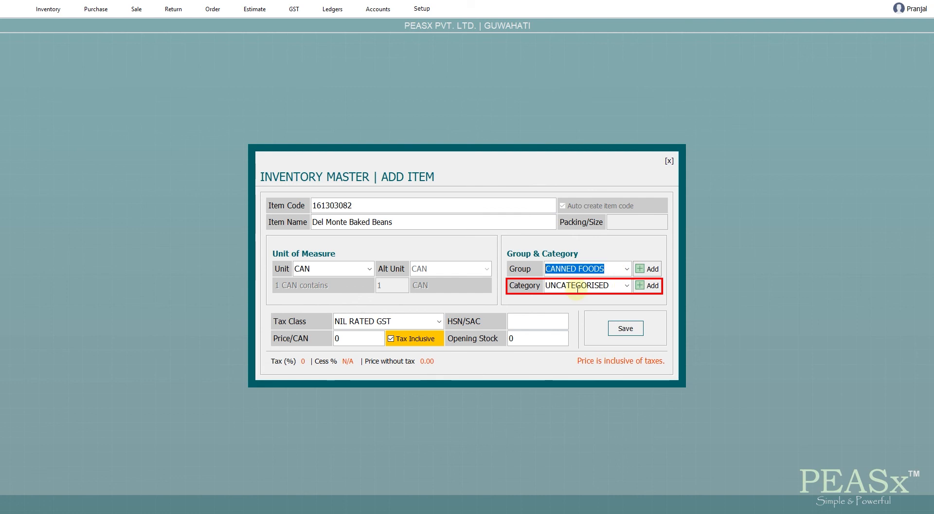
Add an item category named Beans under the CANNED FOODS group and save it
left_click(653, 287)
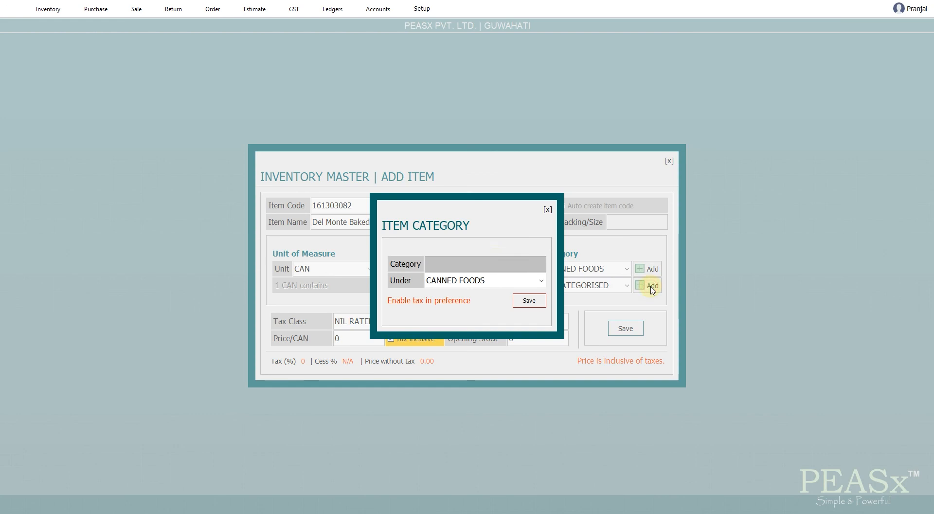
left_click(460, 262)
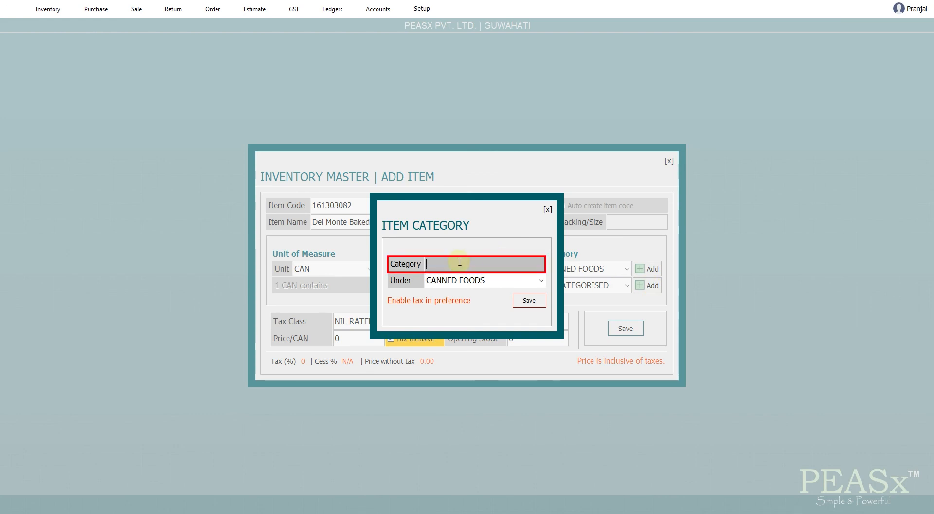
type("Beans")
key("Tab")
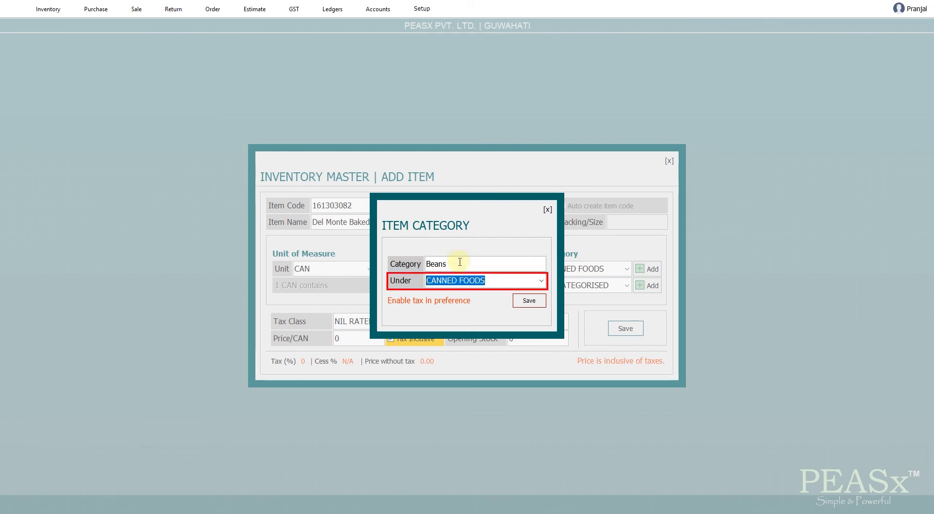
key("Tab")
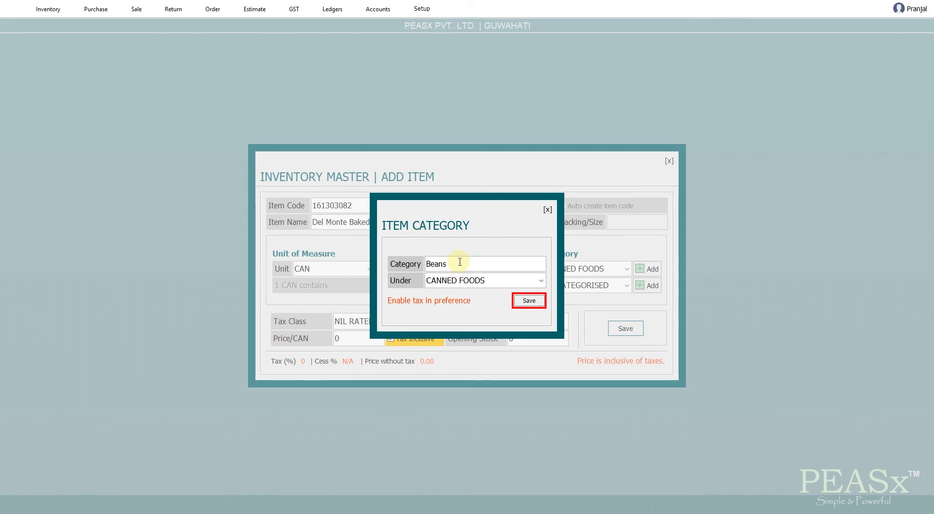
key("Return")
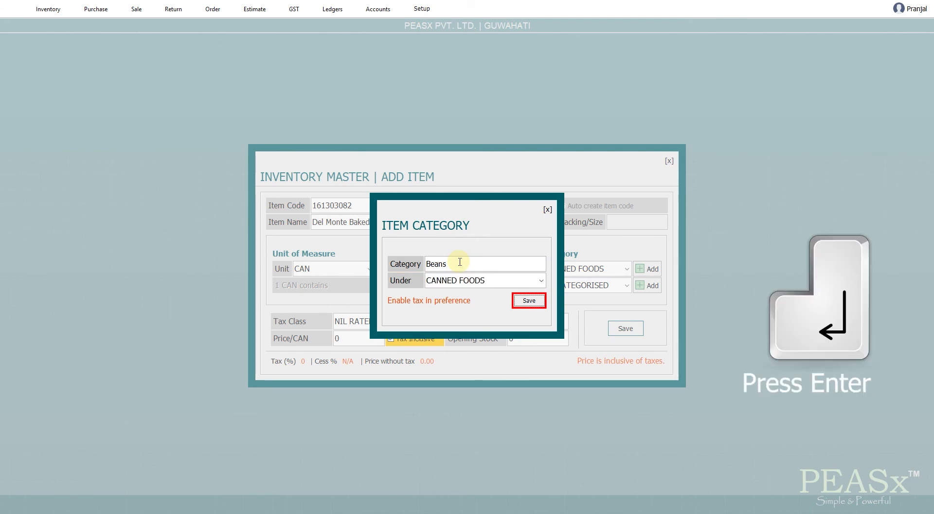
Save the Beans category, and give the baked beans item the tax class GST 5 and HSN/SAC code 0710
key("Return")
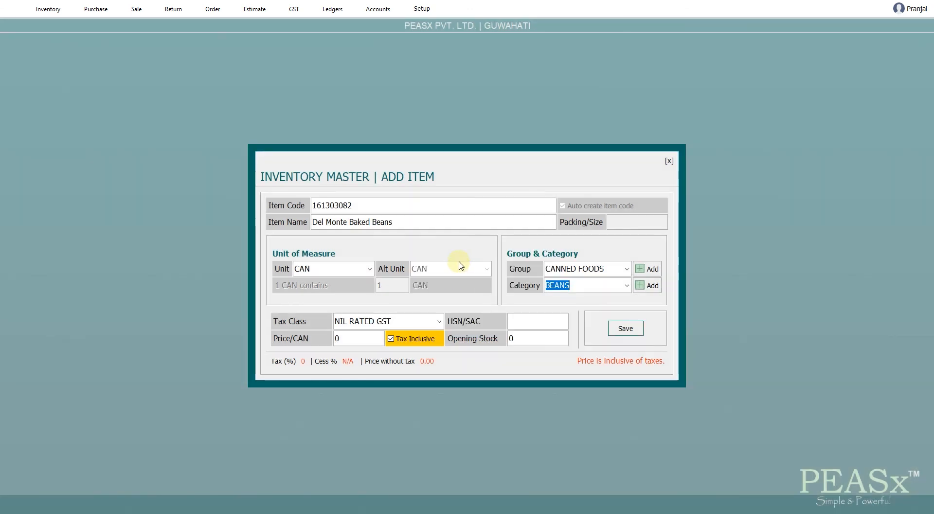
key("Return")
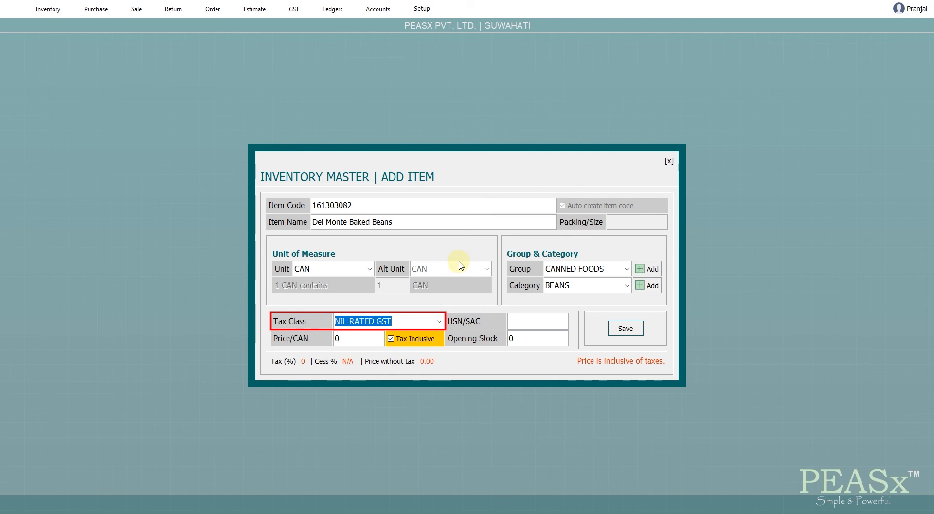
type("GST 5")
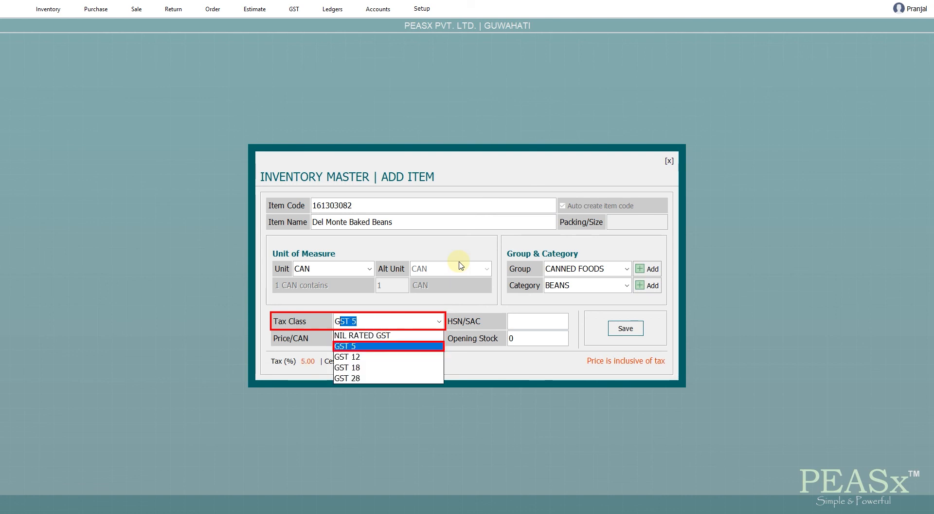
key("Return")
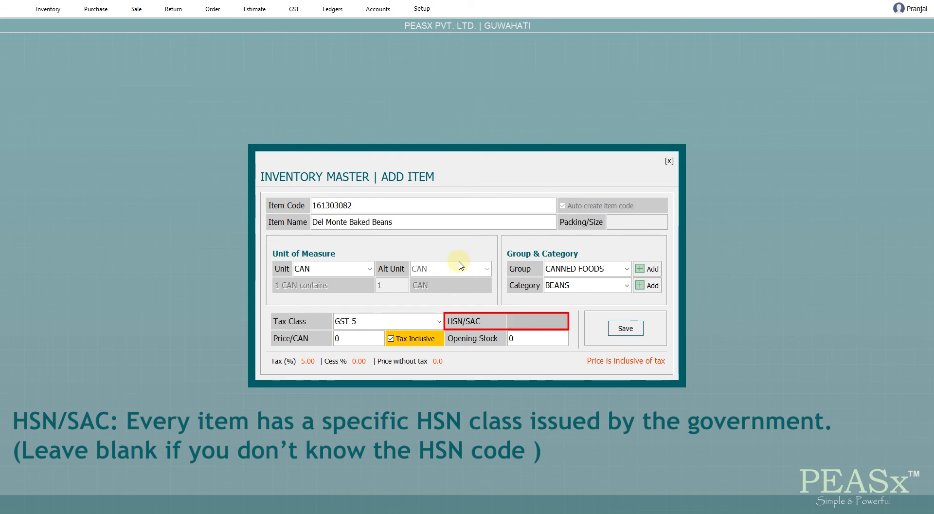
type("0710")
key("Tab")
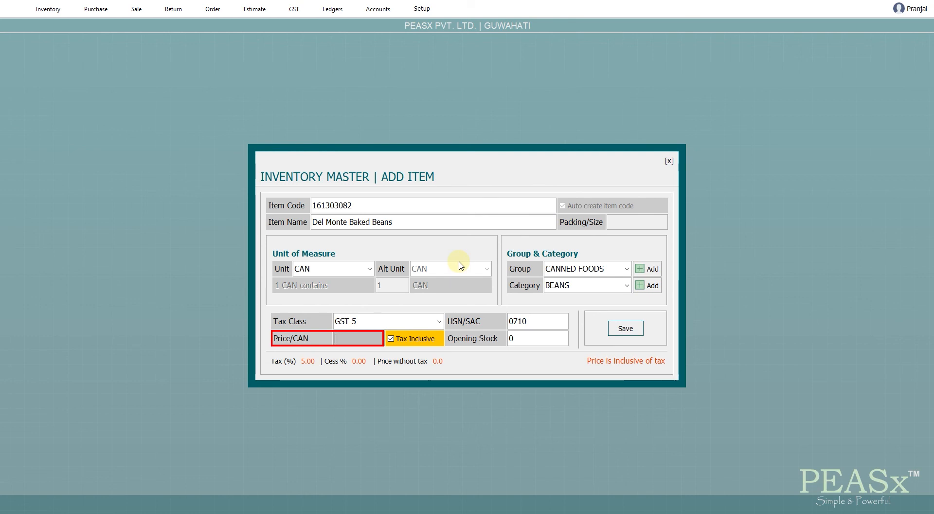
Set the baked beans price per can to 55 and the opening stock to 20, and save the item
type("55")
key("Tab")
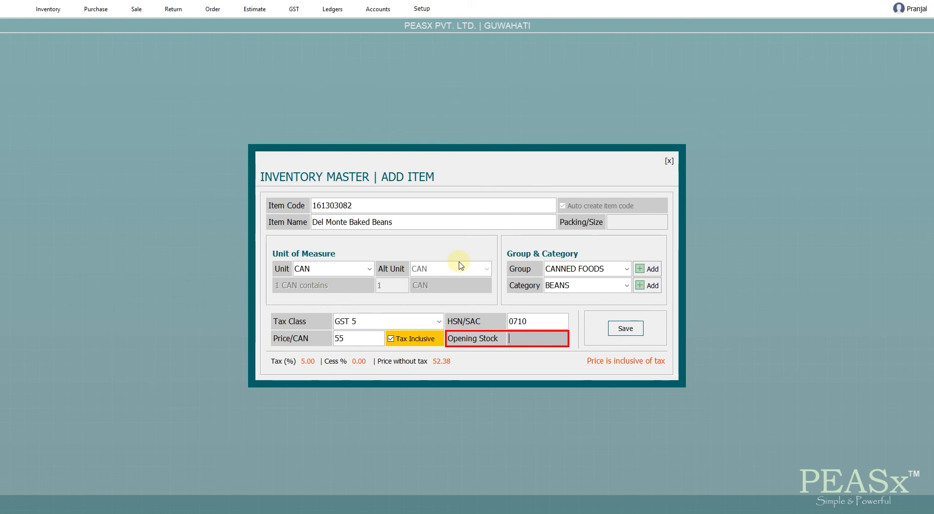
type("20")
key("Tab")
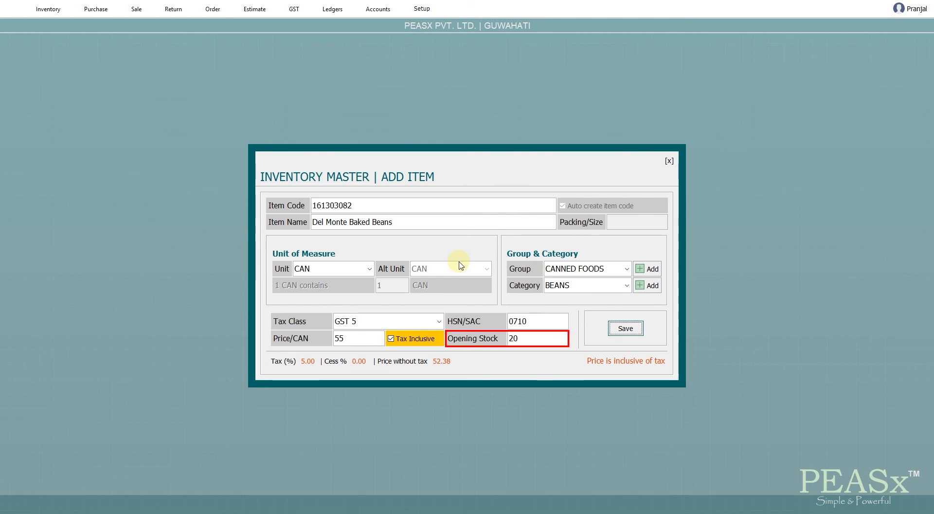
key("Return")
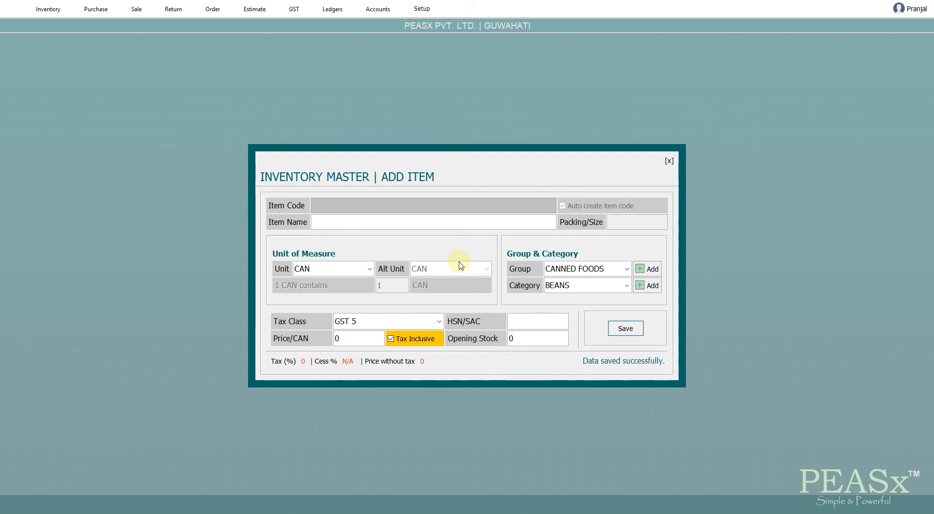
Start another item with an auto-generated code, named Del Monte Sweet Corn, keeping unit CAN and group CANNED FOODS
key("Return")
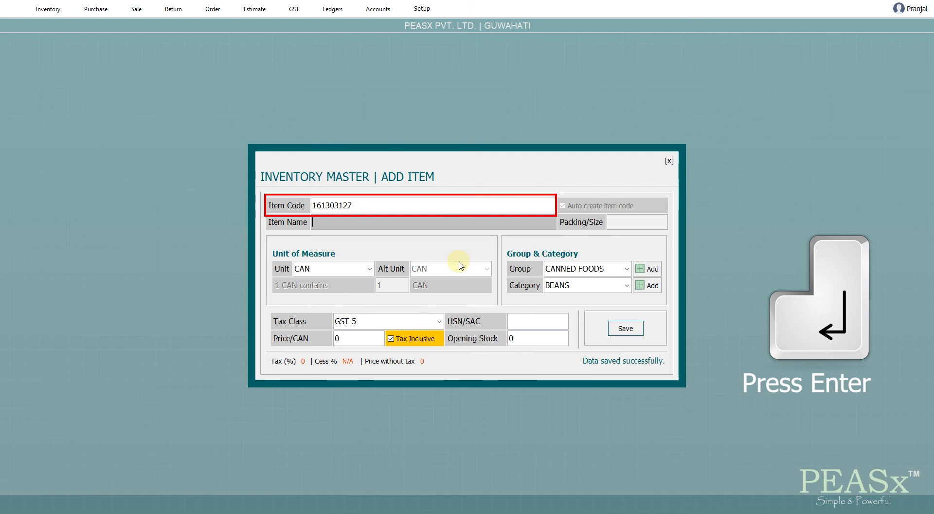
type("D")
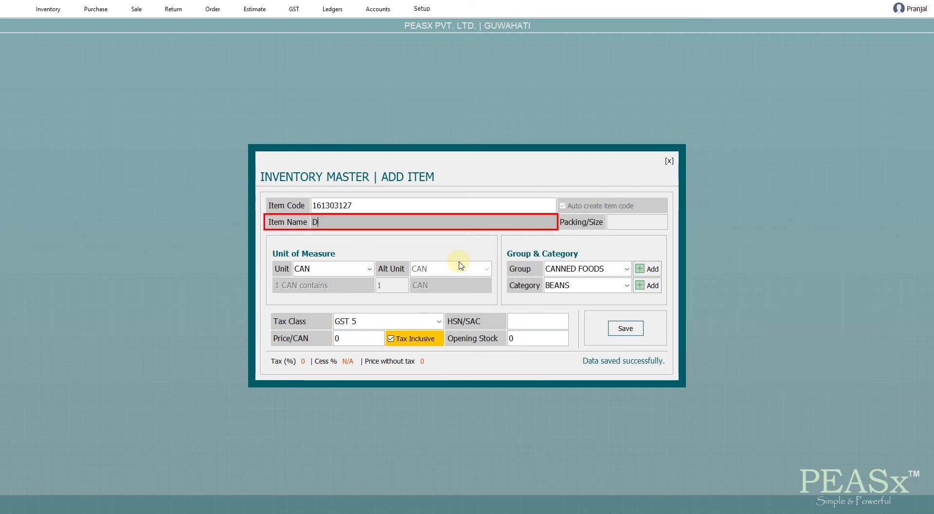
type("el ")
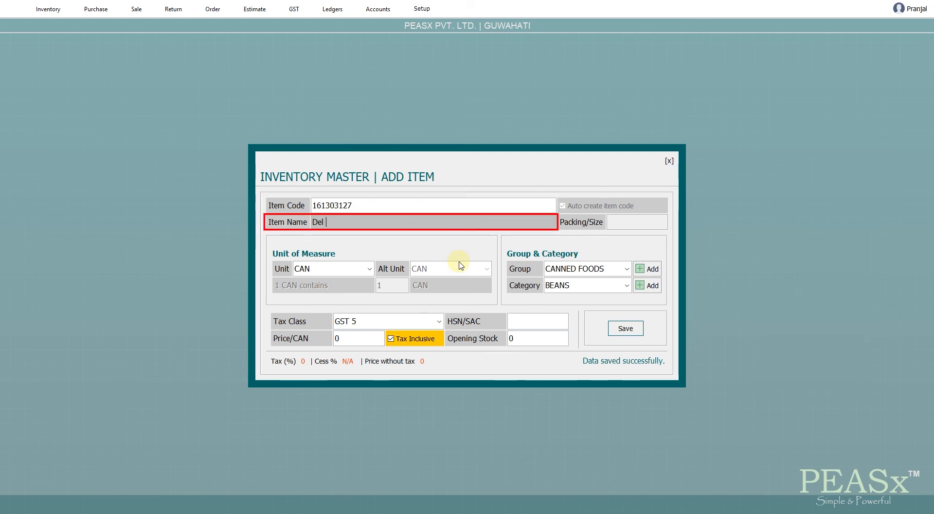
type("Monte")
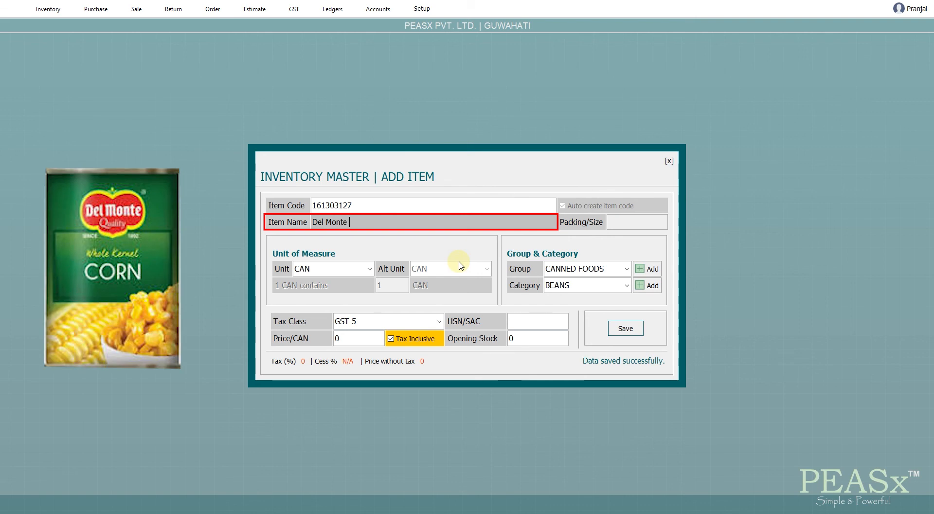
type(" Sweet C")
type("or")
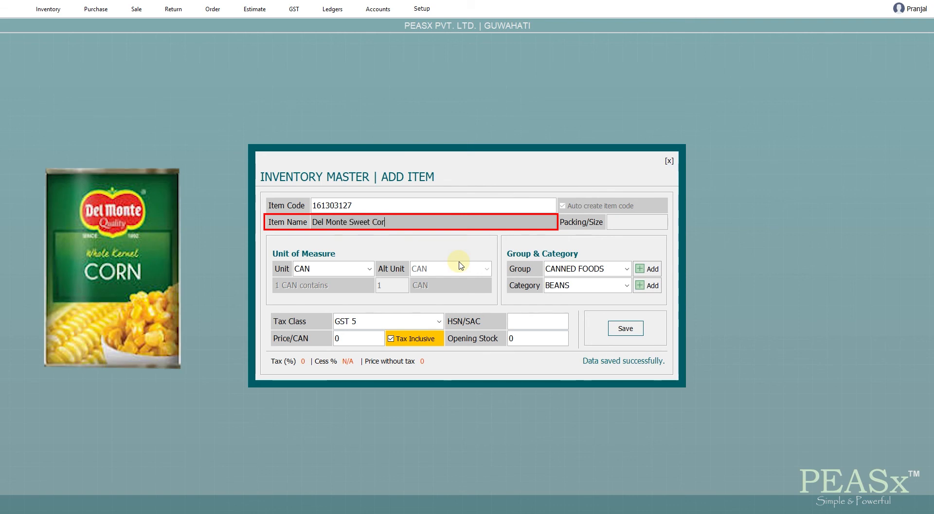
type("n")
key("Tab")
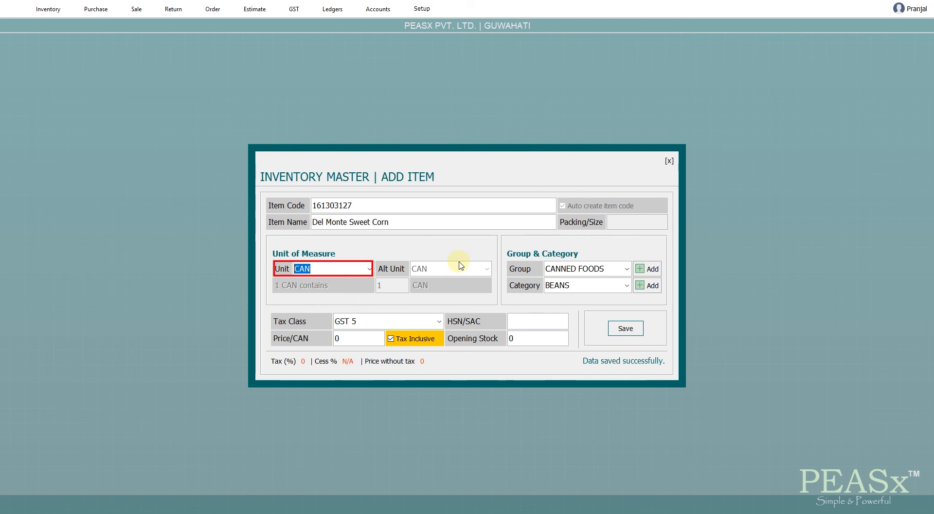
key("Tab")
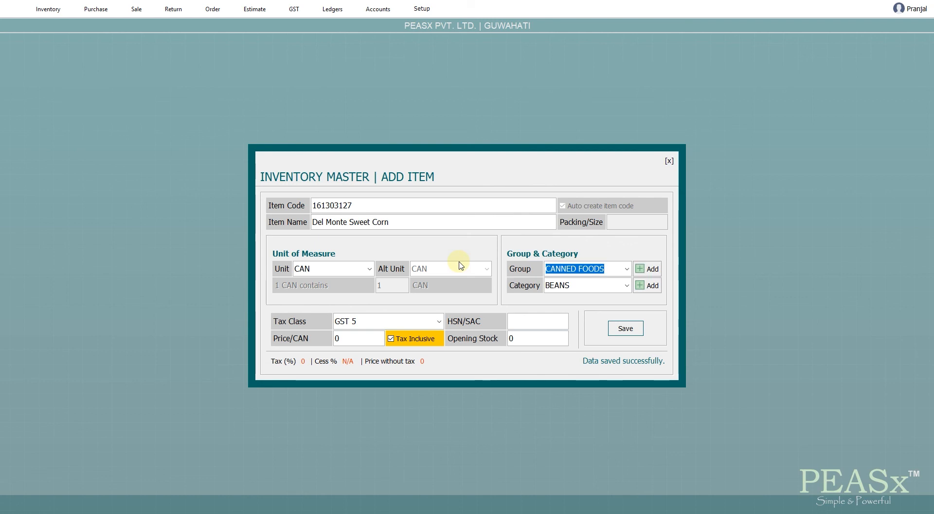
key("Tab")
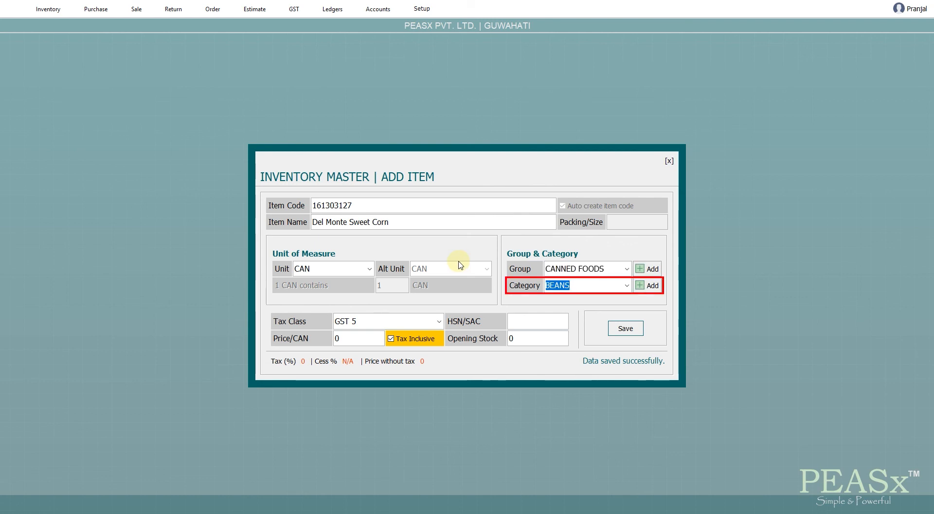
Add an item category named Sweet Corn under the CANNED FOODS group and save it
left_click(653, 289)
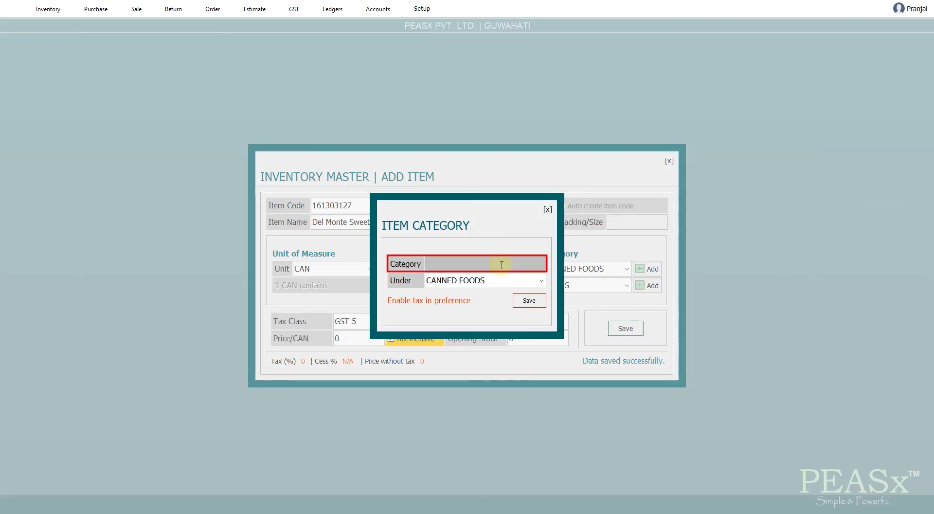
type("Sweet Corn")
key("Return")
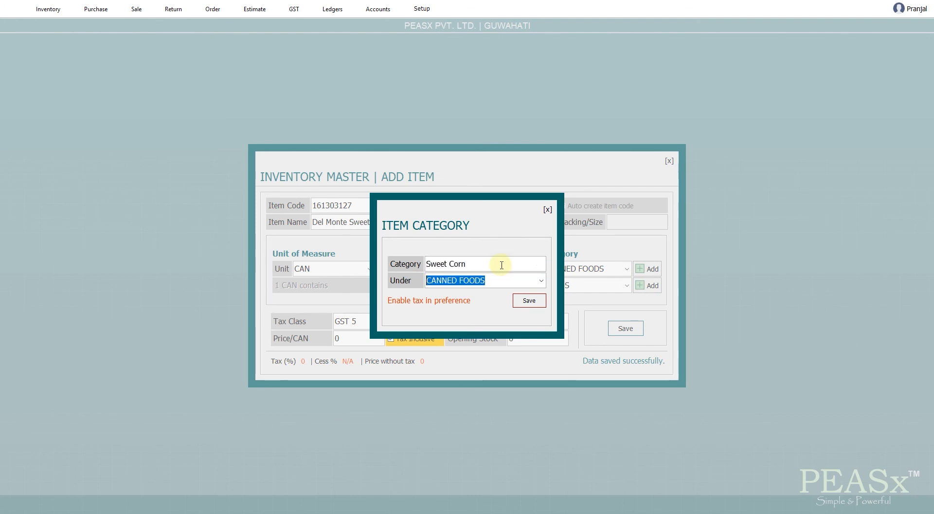
key("Return")
key("Return")
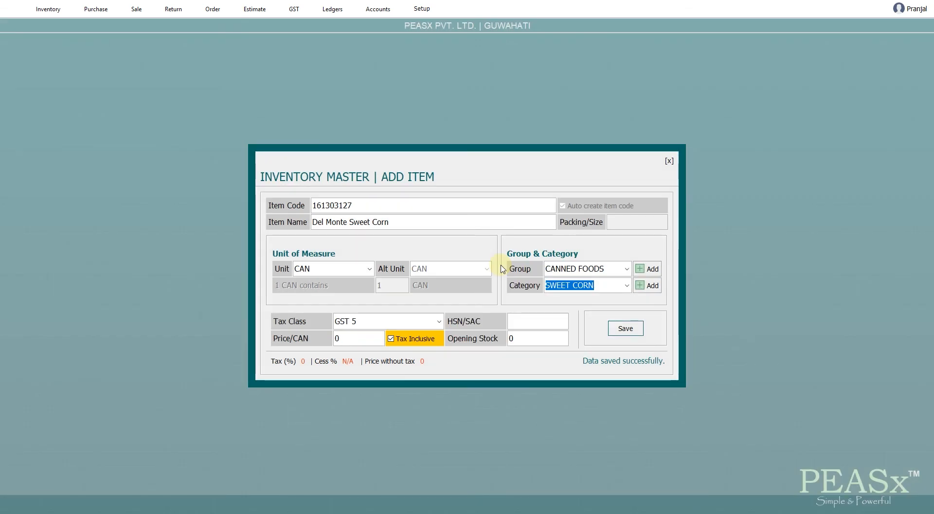
Keep the tax class GST 5 for the sweet corn item and set its HSN/SAC code to 0710
key("Return")
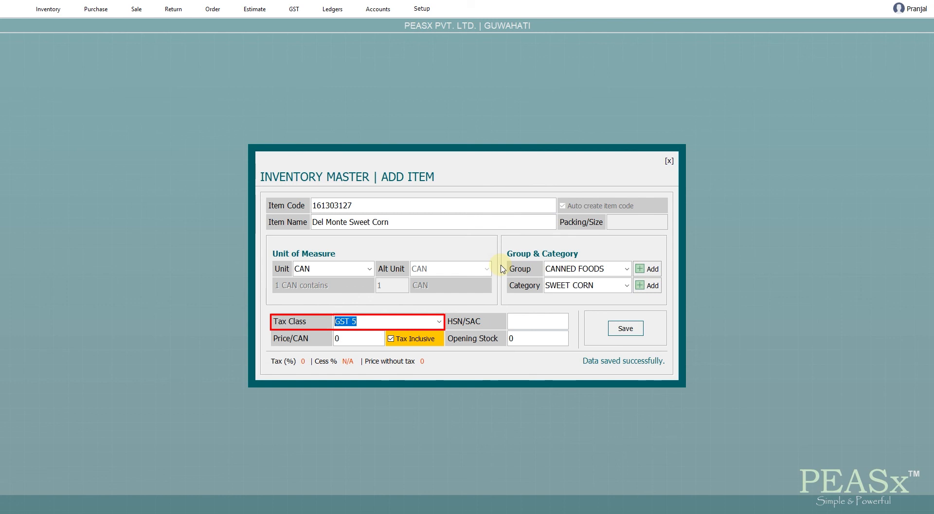
key("Return")
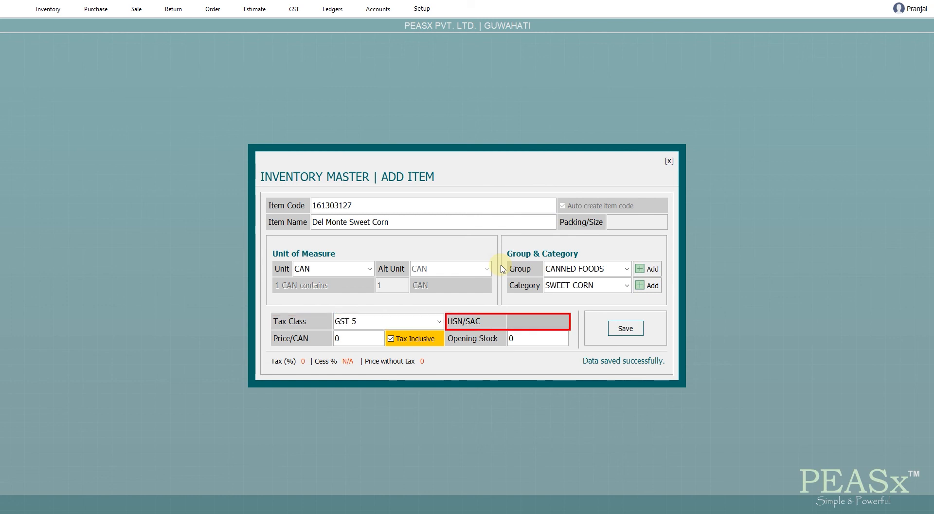
type("0710")
key("Return")
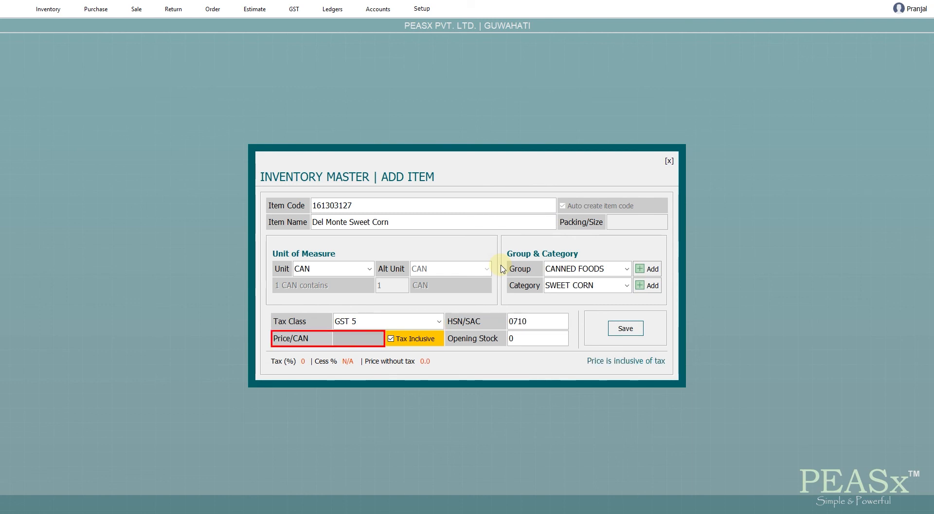
Set the sweet corn price per can to 45 and the opening stock to 10, and save the item
type("45")
key("Return")
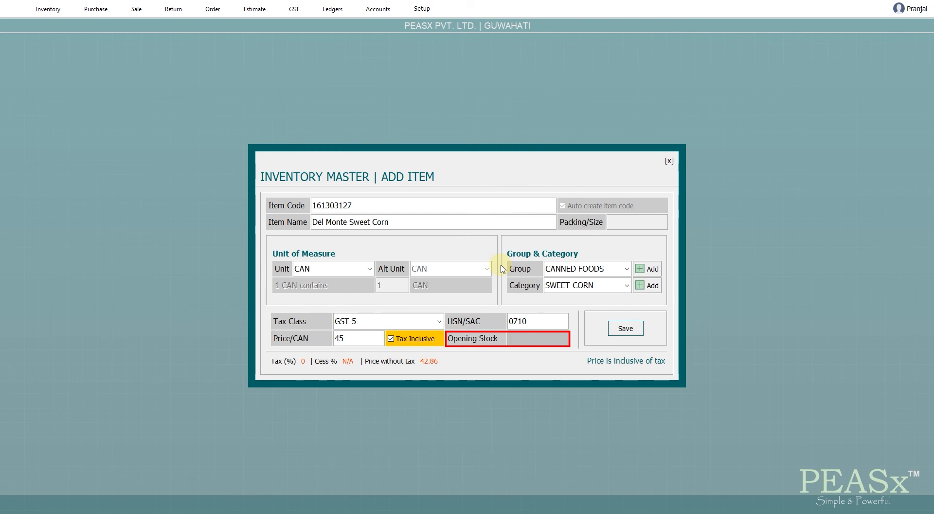
type("10")
key("Return")
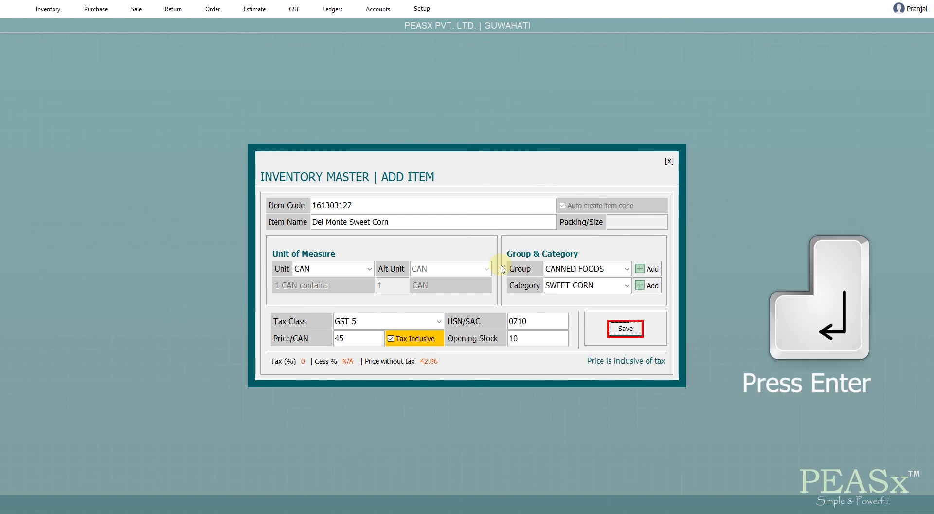
key("Return")
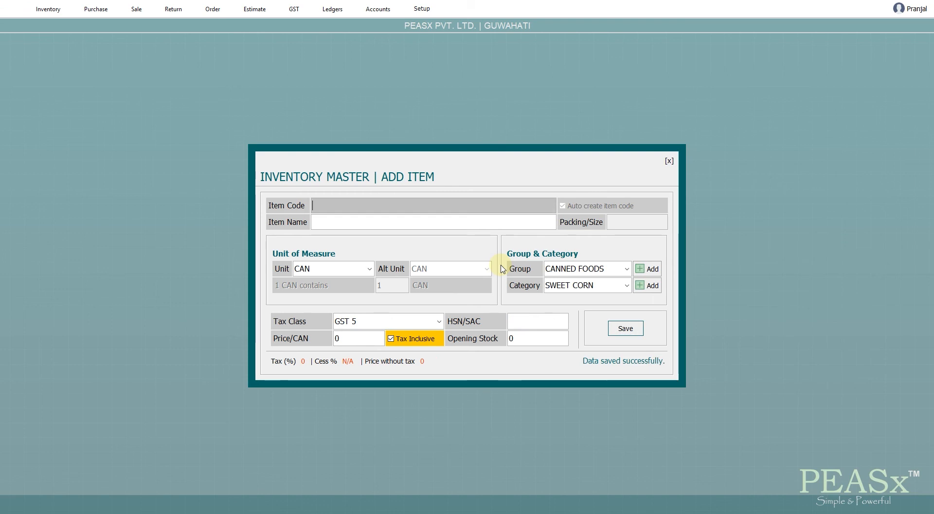
Start another item with an auto-generated code, named Bumble Bee Tuna, keeping unit CAN and group CANNED FOODS
key("Return")
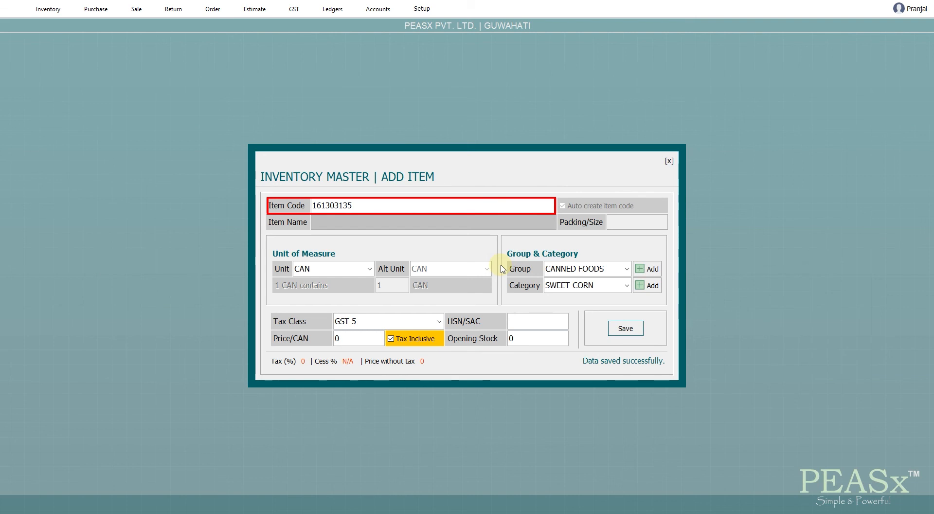
type("B")
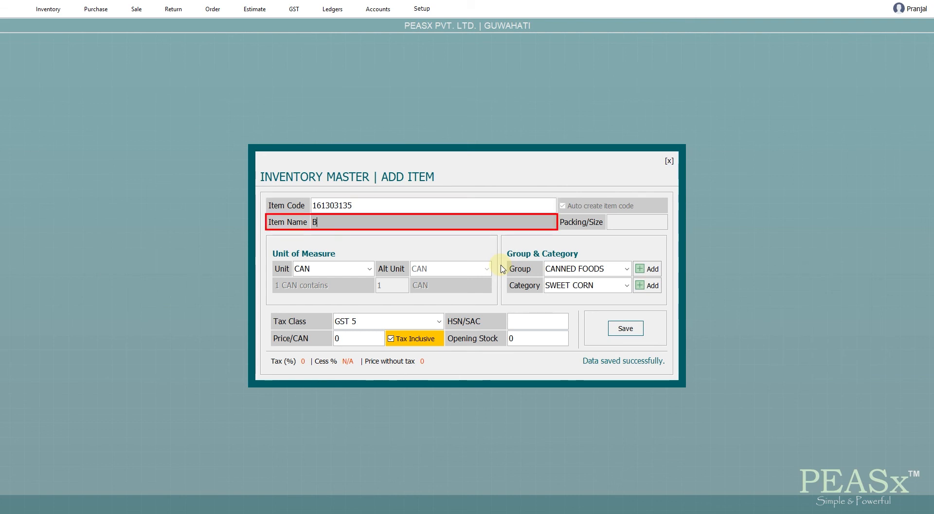
type("umble Bee")
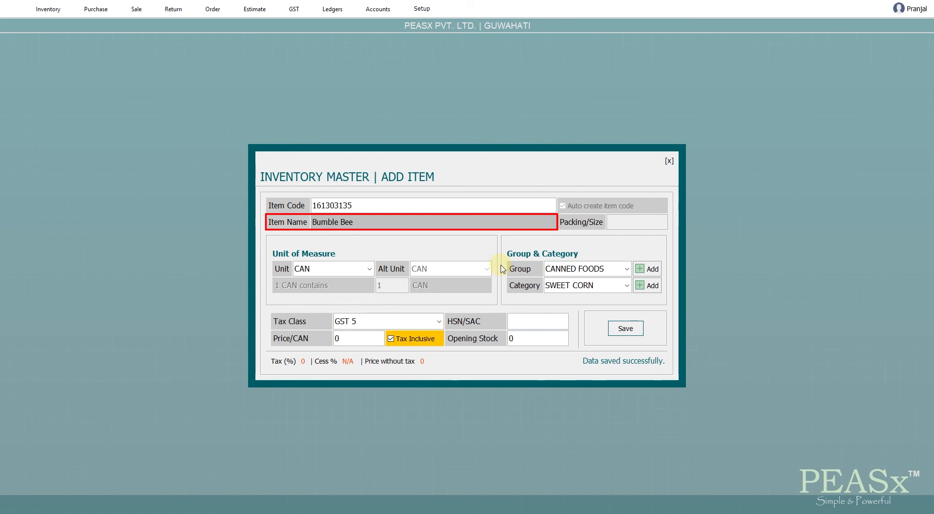
type(" Tuna")
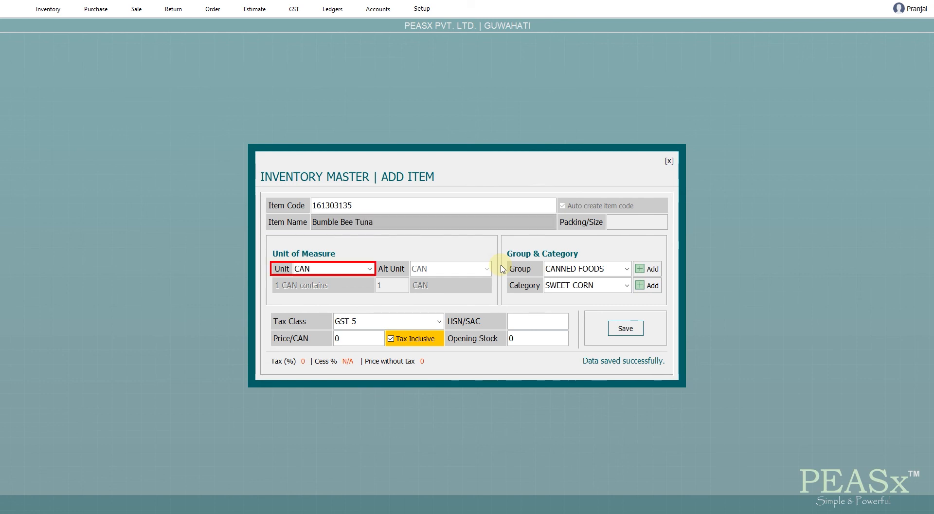
key("Tab")
key("Tab")
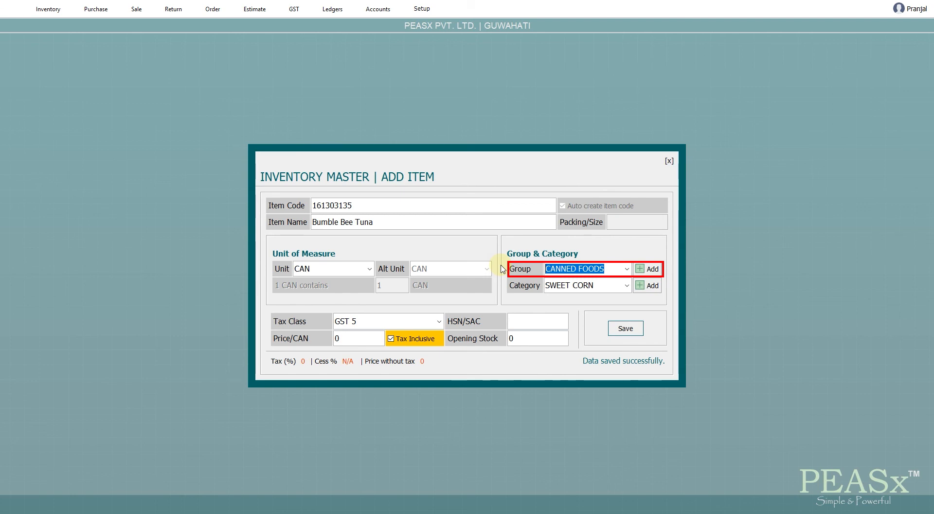
key("Return")
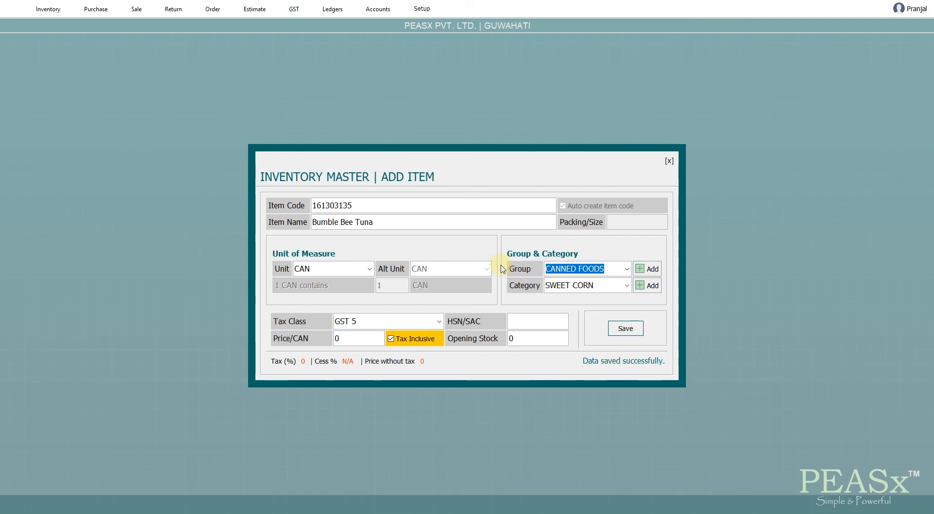
key("Return")
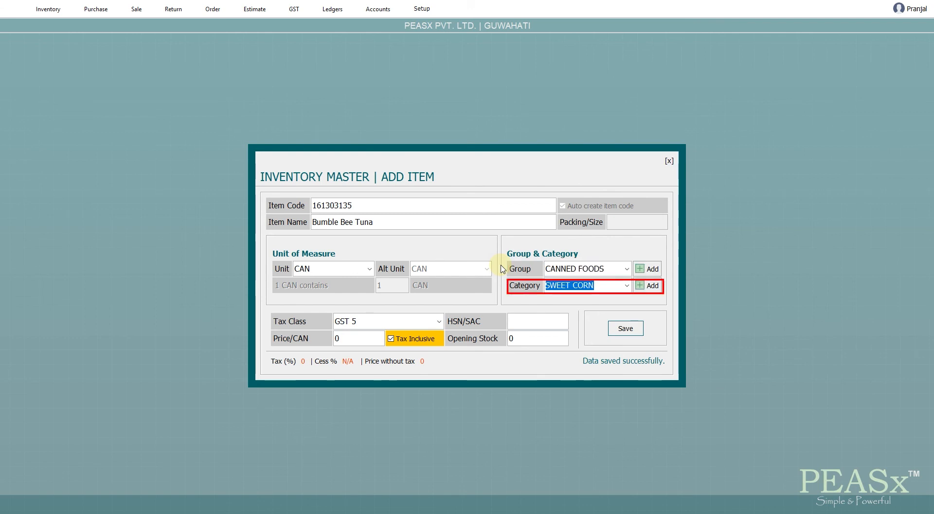
Add an item category named Tuna under the CANNED FOODS group and save it
left_click(653, 286)
left_click(475, 266)
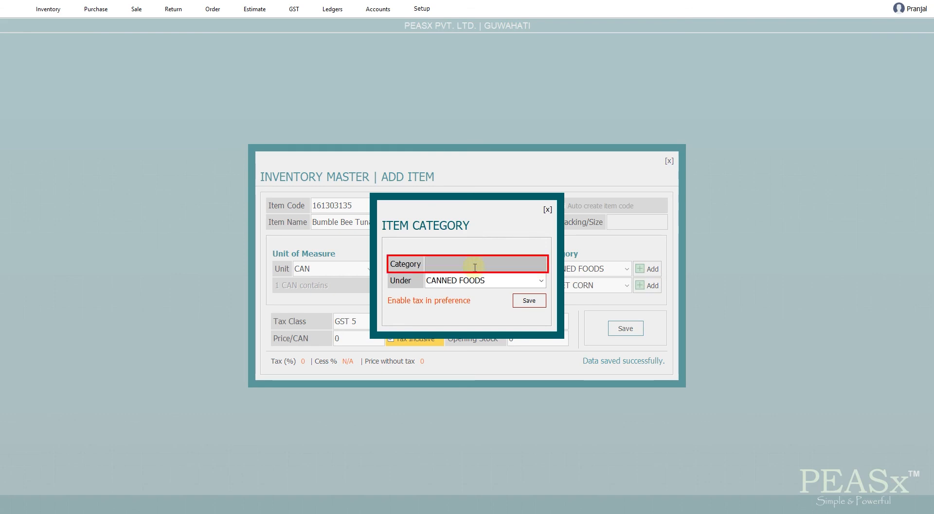
type("Tuna")
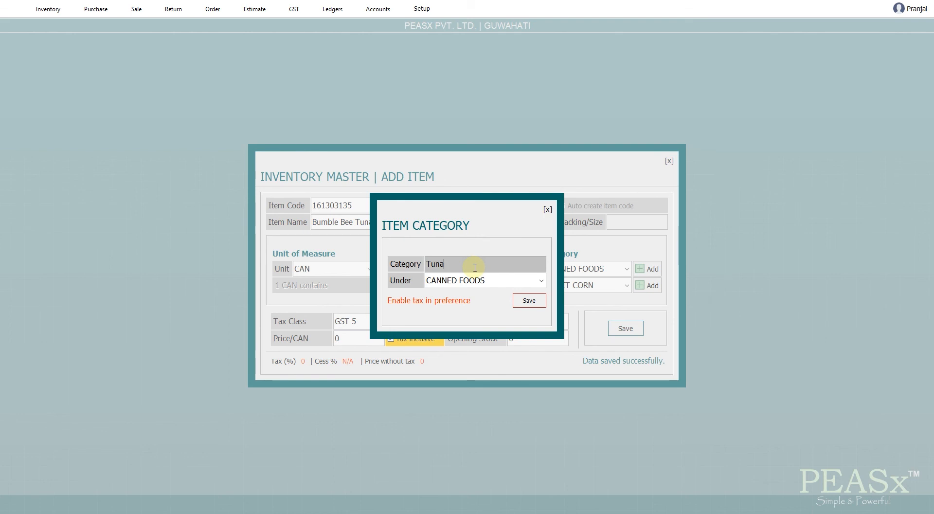
key("Tab")
key("Return")
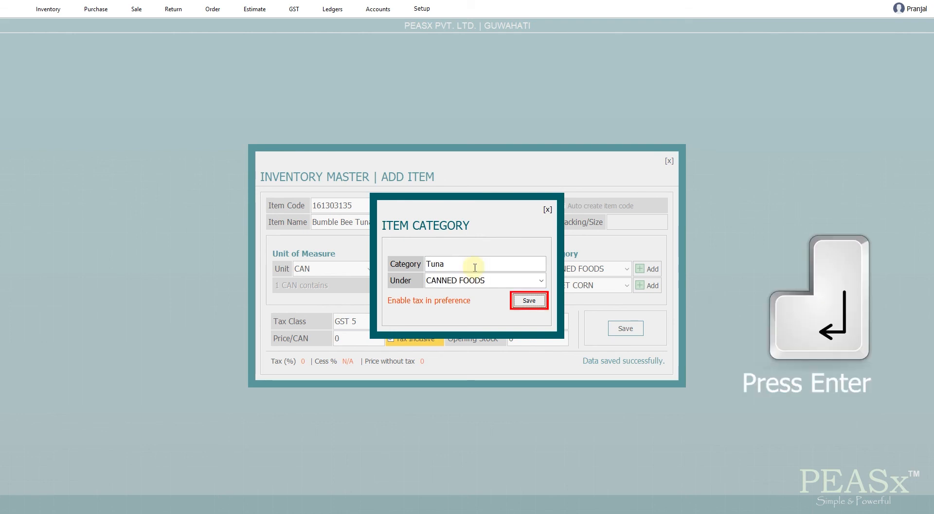
key("Return")
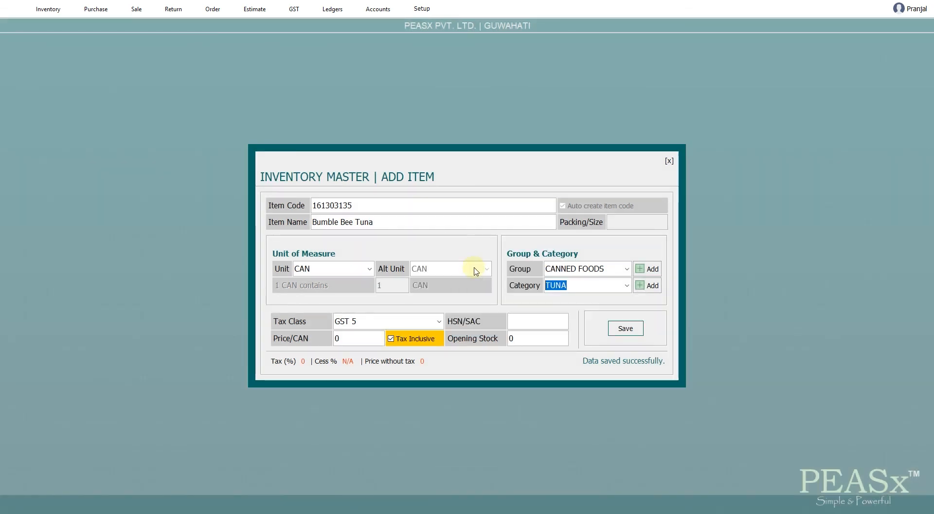
Set the tuna item's tax class to GST 12 and its HSN/SAC code to 1602
key("Tab")
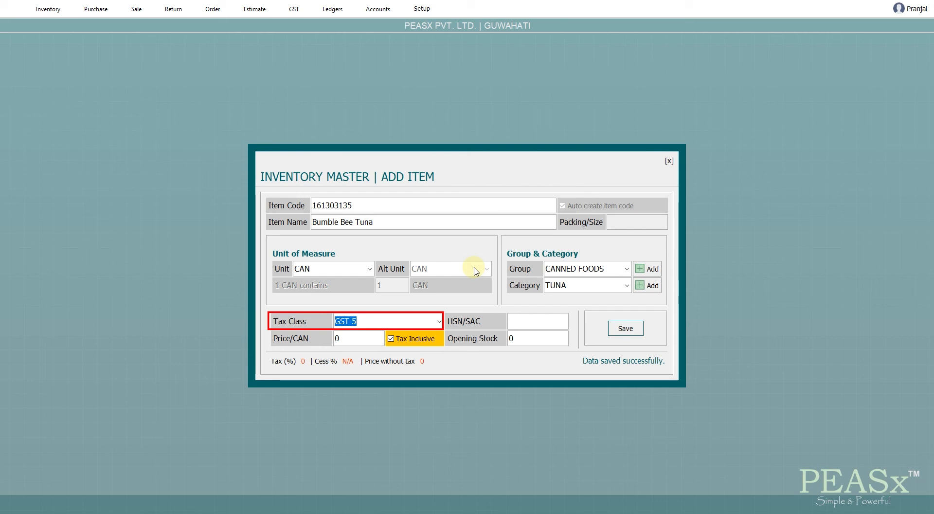
type("G")
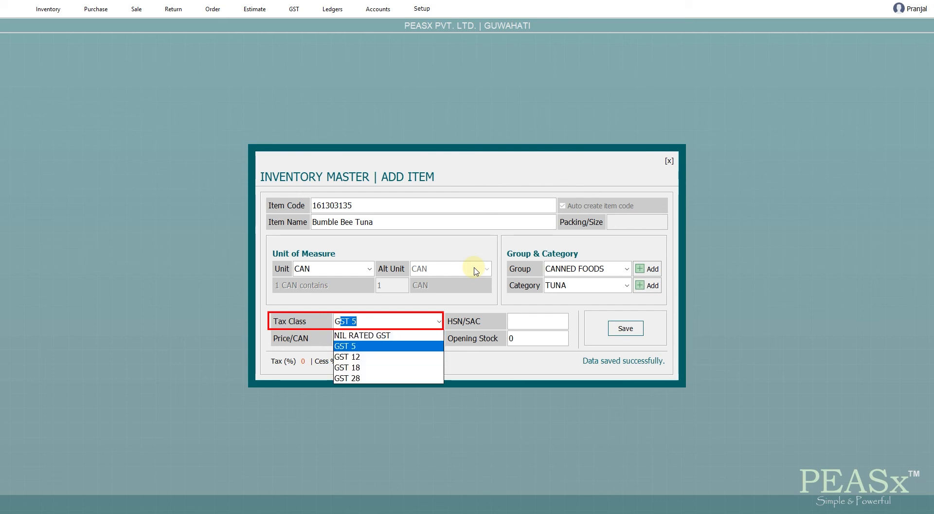
key("Down")
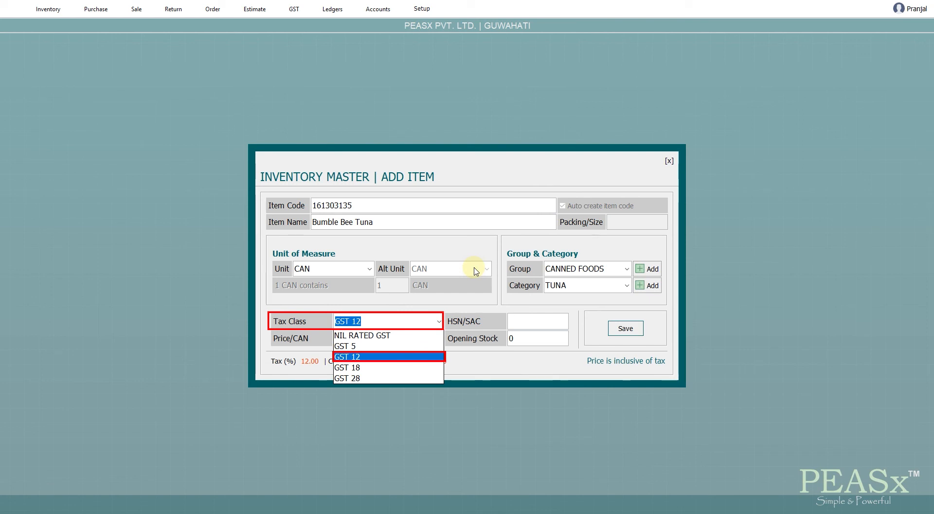
key("Return")
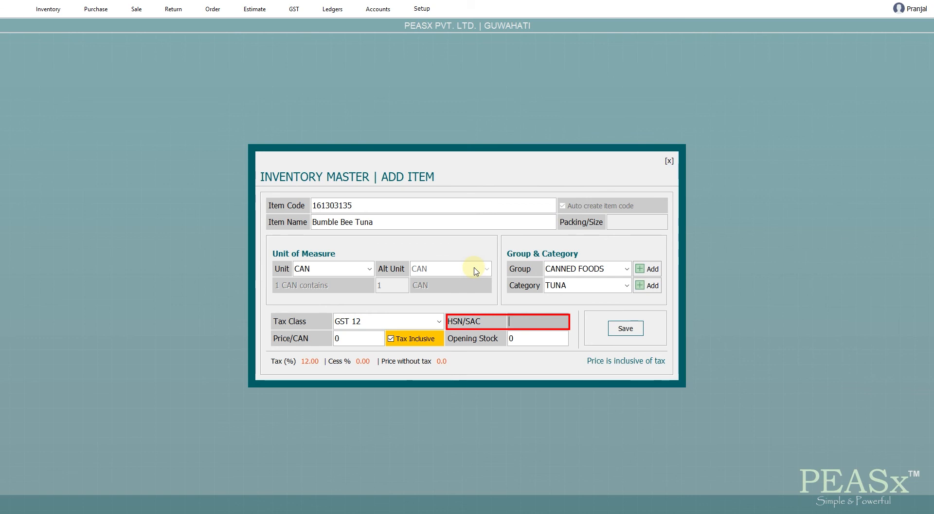
type("1602")
key("Return")
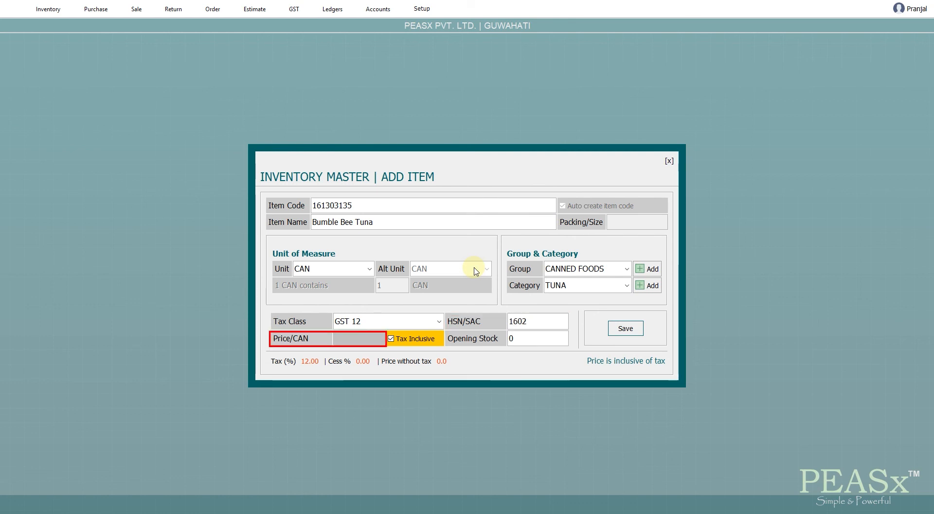
Set the tuna price per can to 85 and the opening stock to 15, and save the item
type("85")
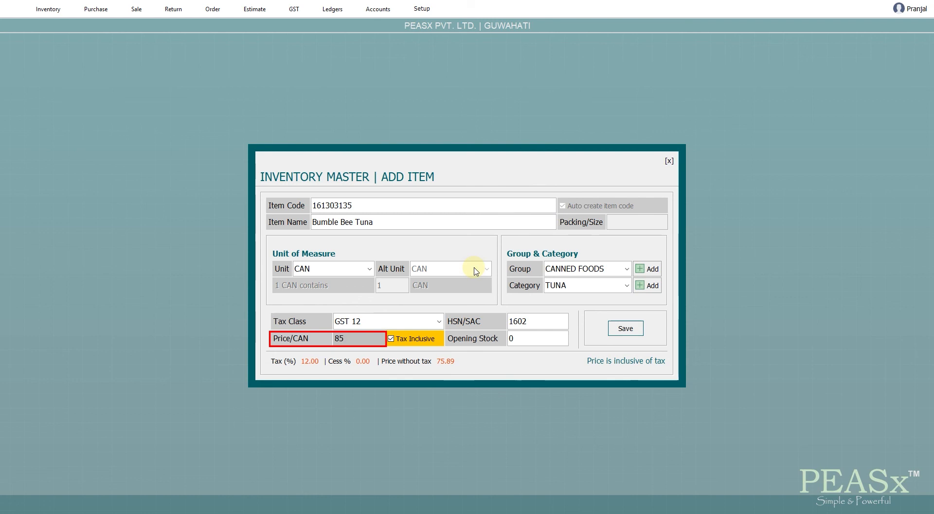
key("Tab")
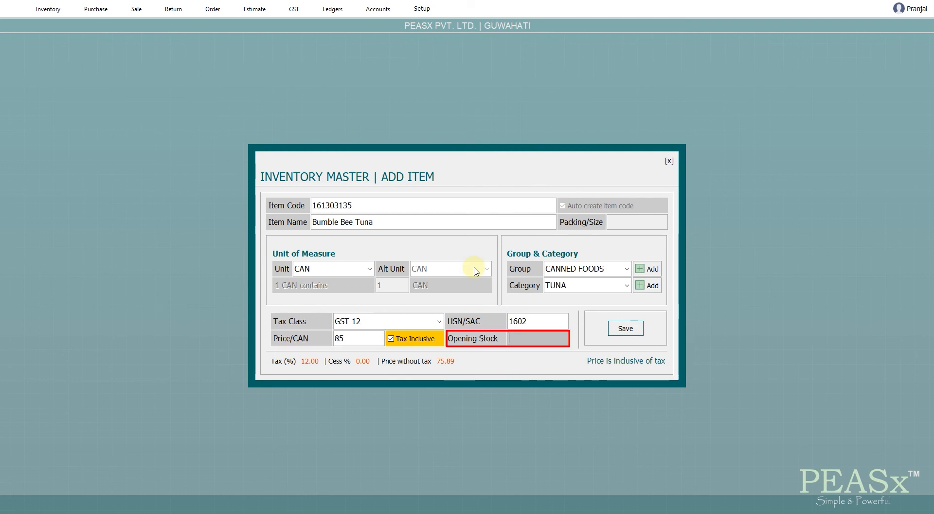
type("15")
key("Return")
key("Return")
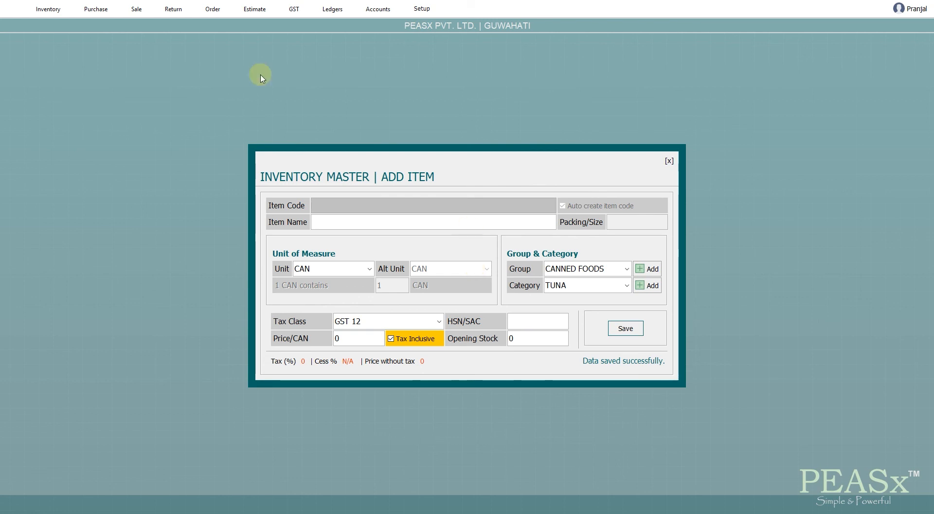
Open the list of all inventory items and filter it by category to BEANS (CANNED FOODS)
left_click(48, 10)
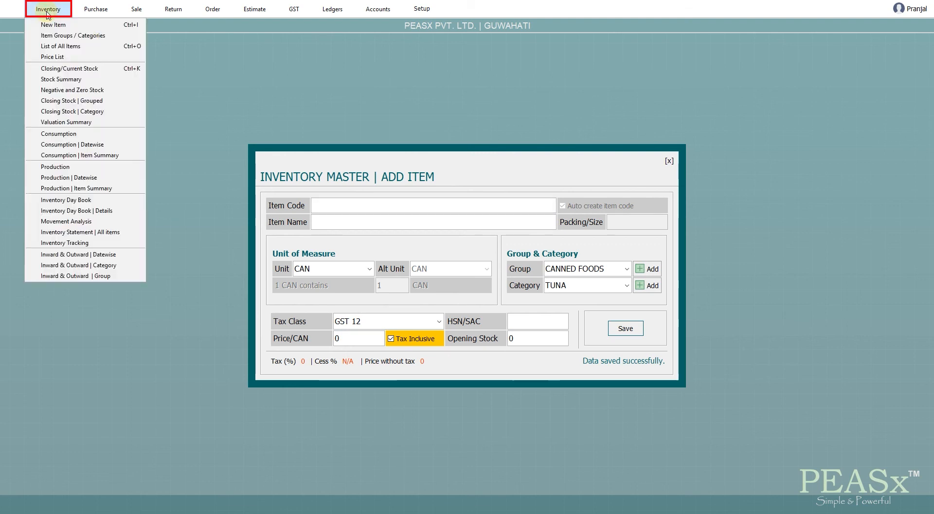
left_click(57, 48)
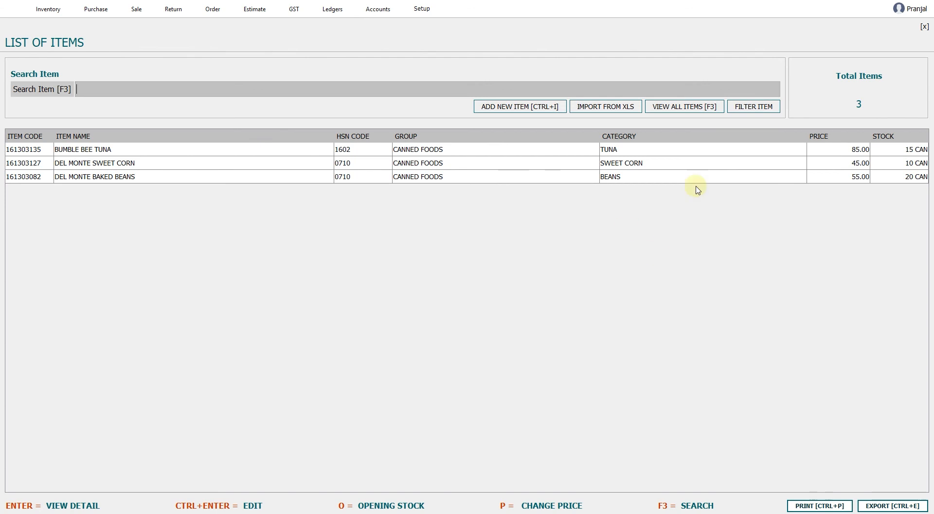
left_click(754, 111)
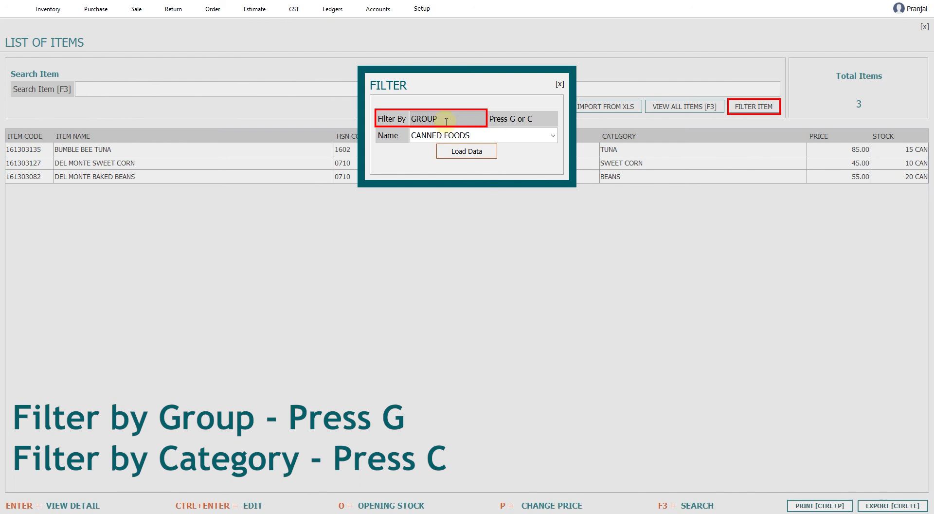
key("c")
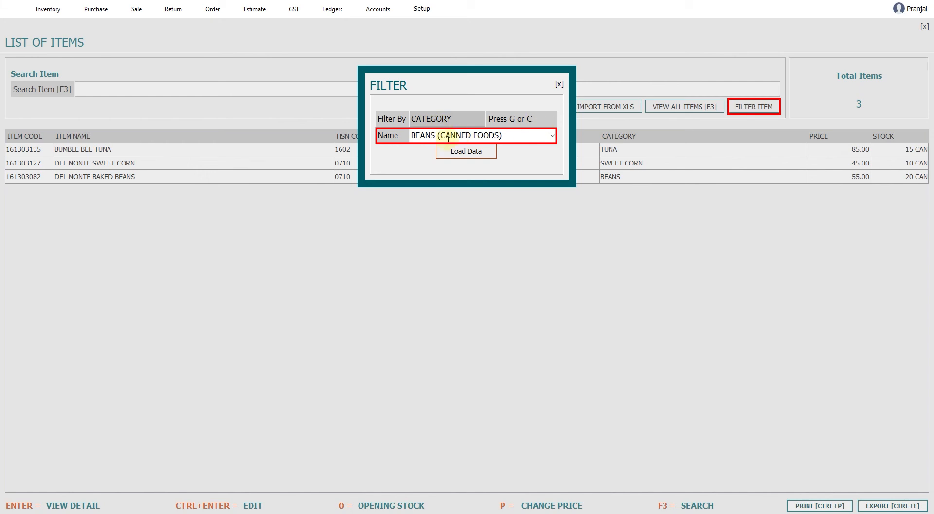
left_click(553, 137)
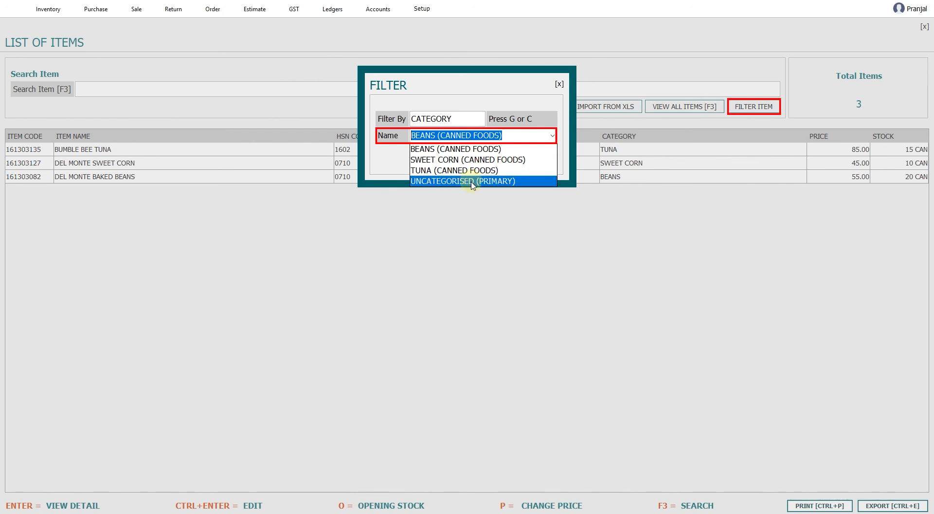
left_click(467, 149)
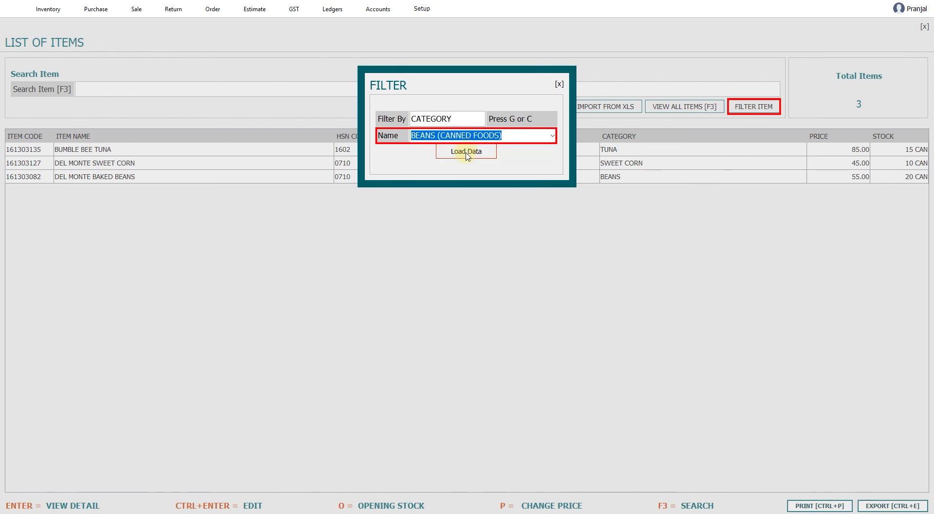
left_click(467, 154)
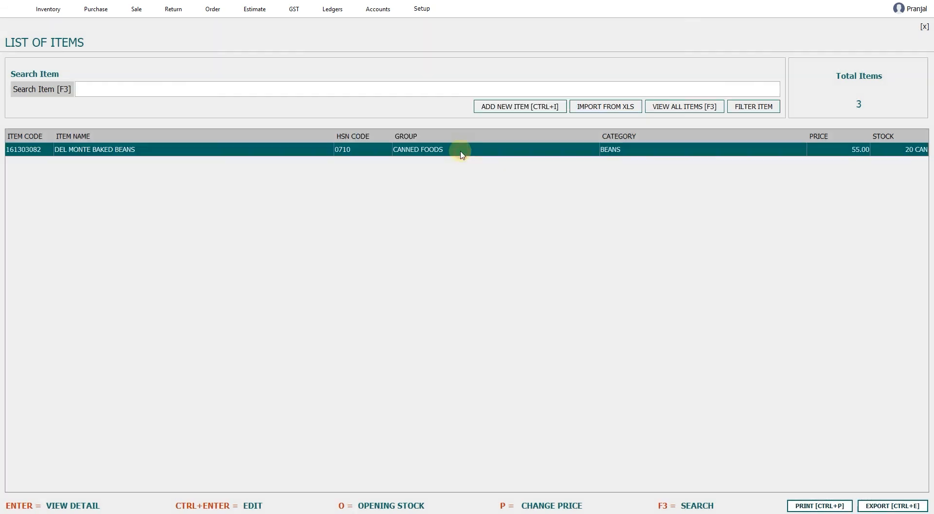